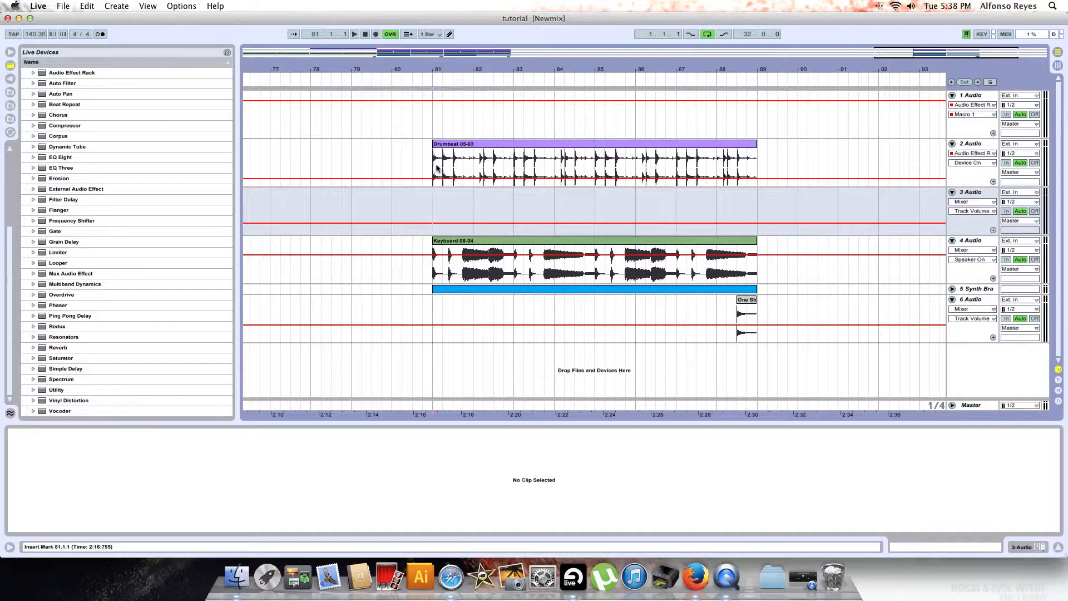
- Inspect the drumbeat, keyboard, one-shot and synth clips of the section starting at bar 81
left_click_drag(431, 168, 747, 336)
left_click(636, 177)
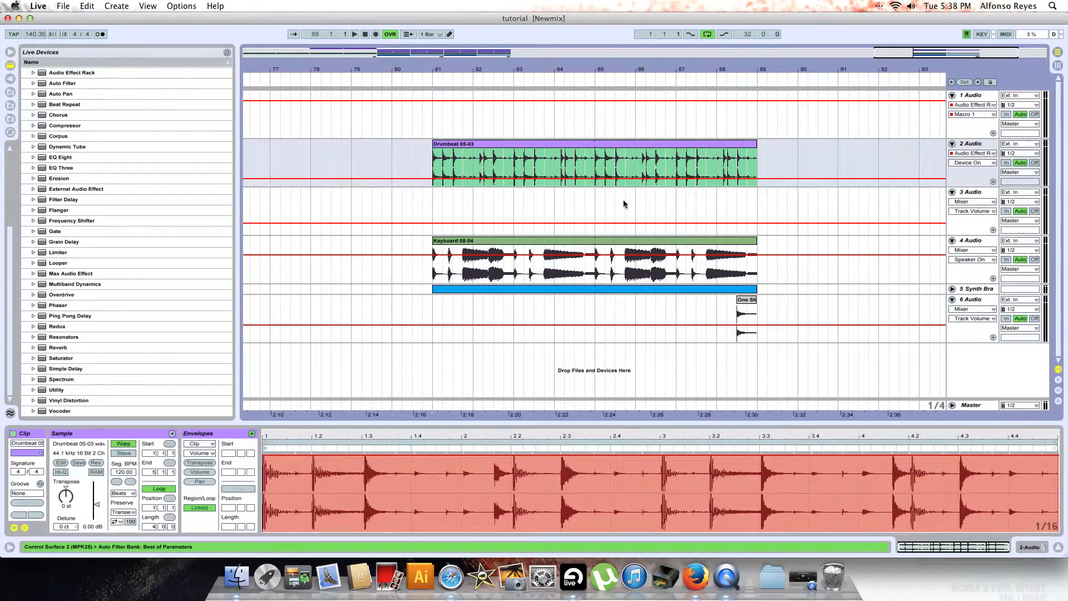
left_click(627, 247)
left_click(752, 303)
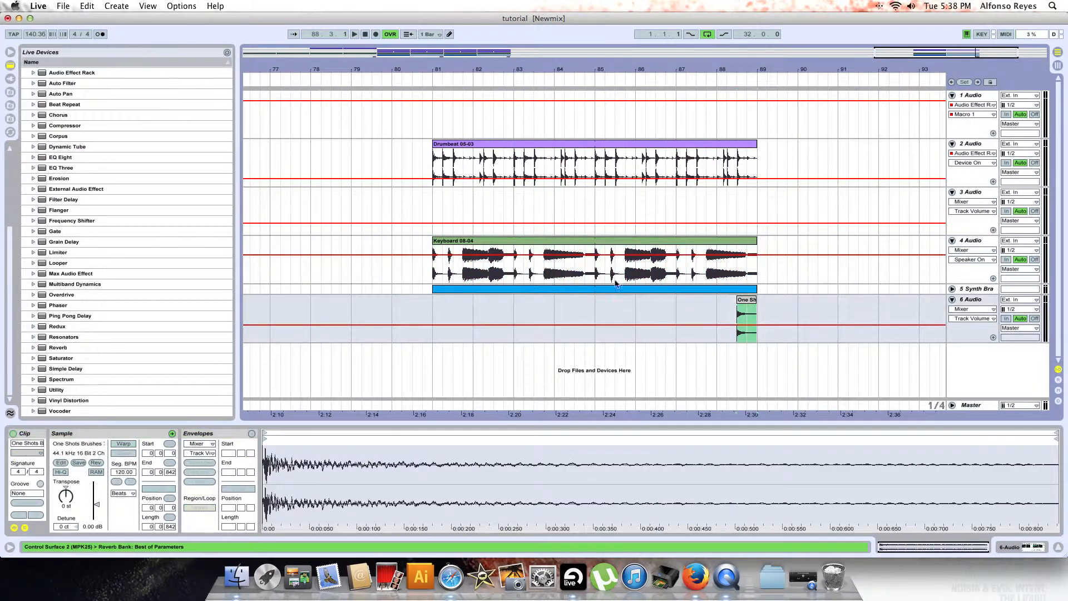
left_click(596, 289)
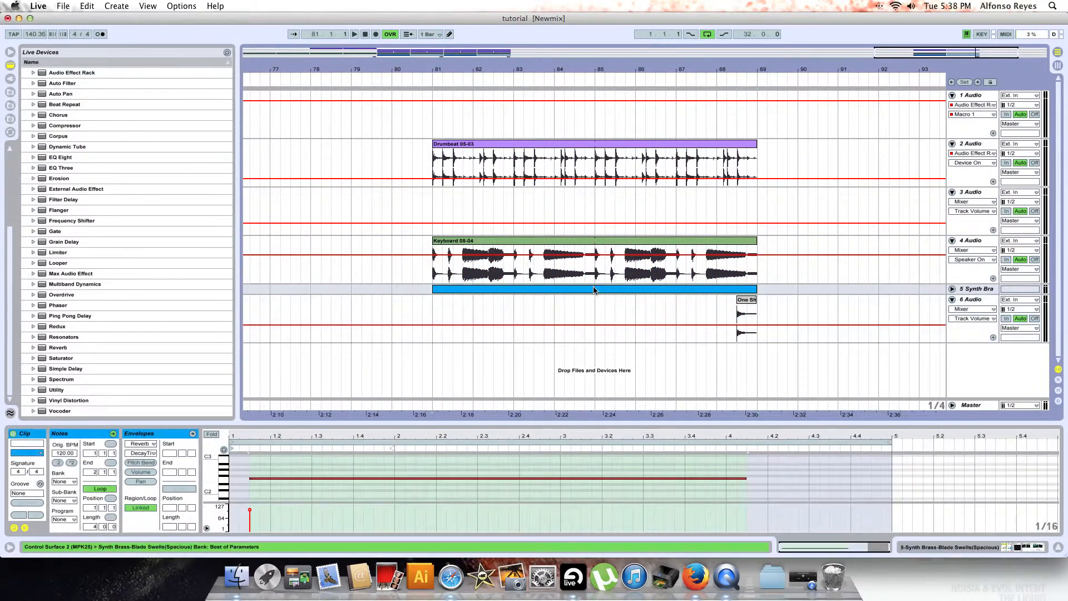
- Play the section from bar 81 on all tracks and adjust the system volume
left_click(432, 207)
key("space")
key("XF86AudioRaiseVolume")
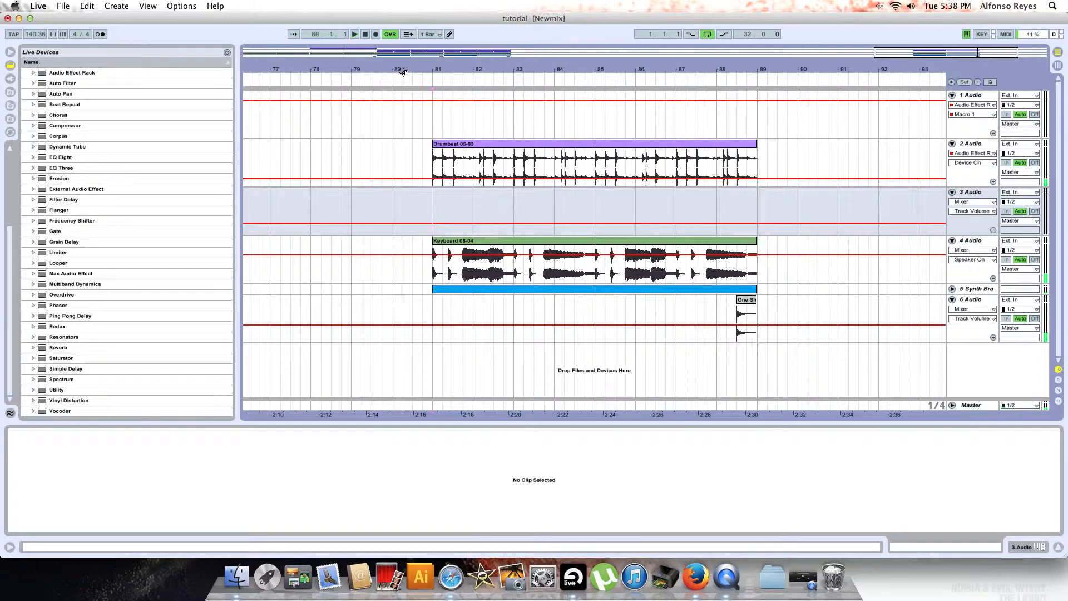
key("XF86AudioLowerVolume")
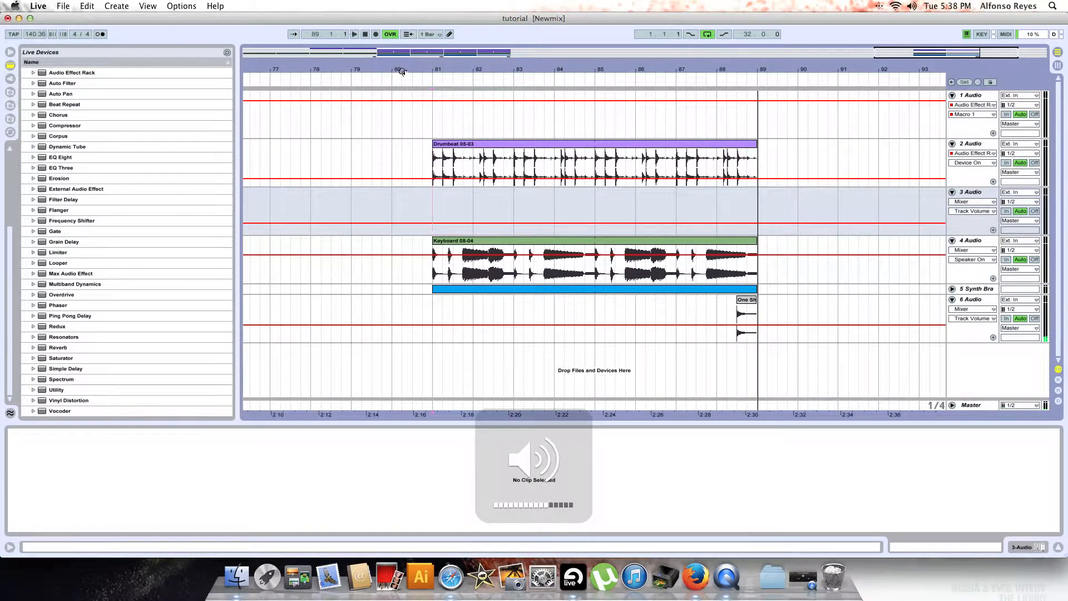
- Examine the opening bars of the arrangement, including the sliced keyboard clips on the 4 Audio track around bar 2
left_click_drag(402, 71, 484, 70)
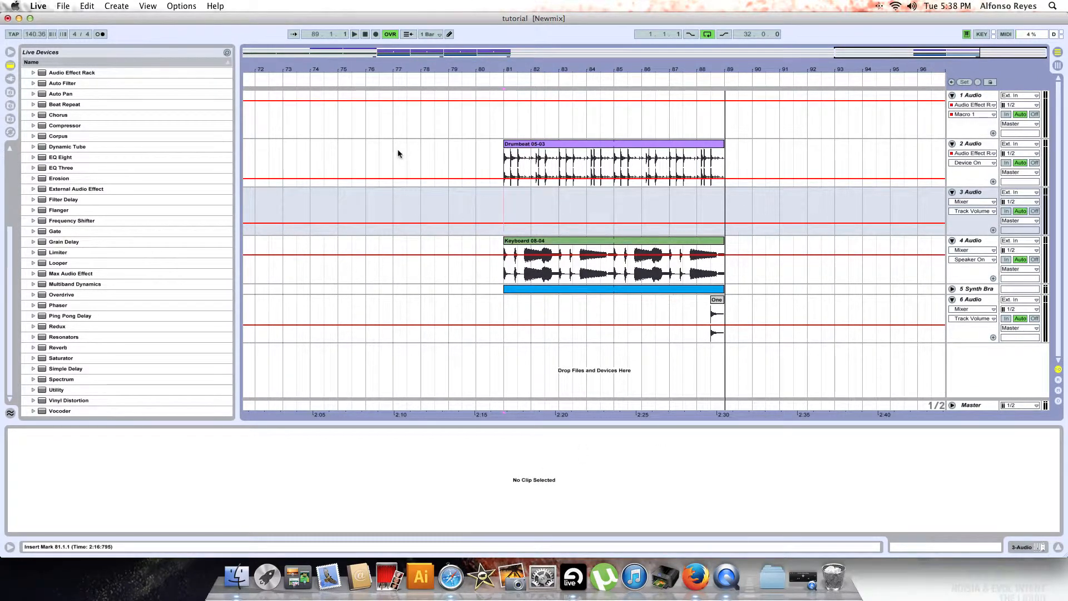
left_click_drag(391, 70, 787, 70)
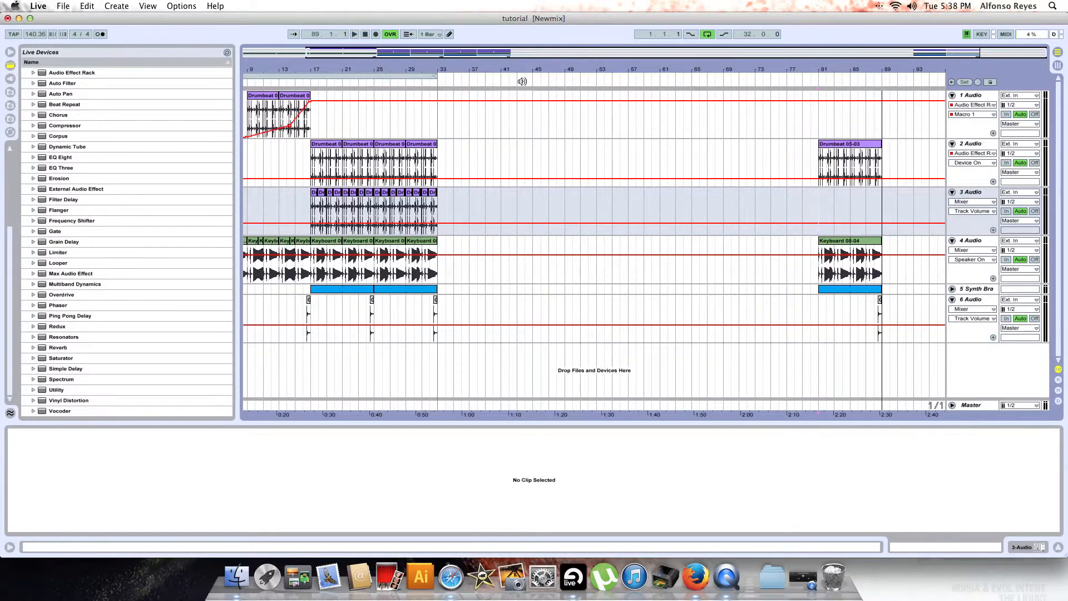
scroll(525, 101, "left", 3)
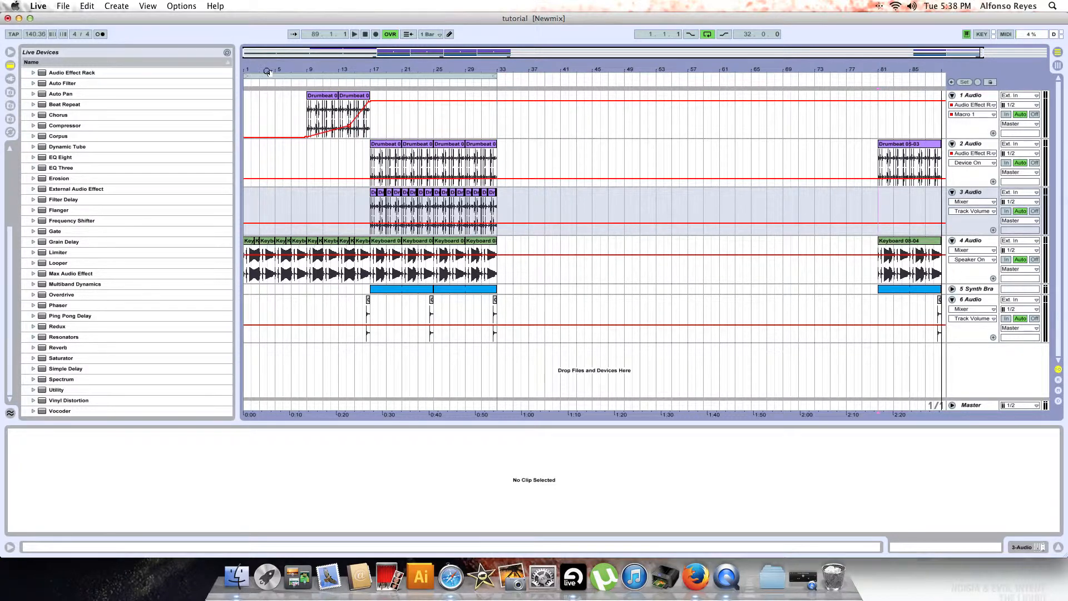
left_click_drag(267, 70, 284, 72)
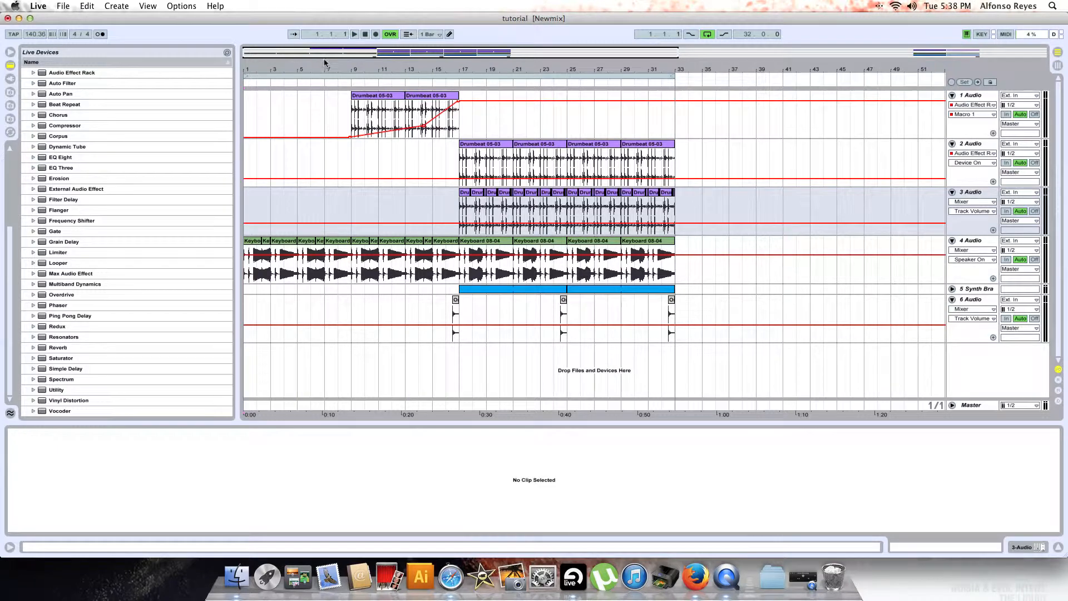
left_click_drag(325, 67, 344, 67)
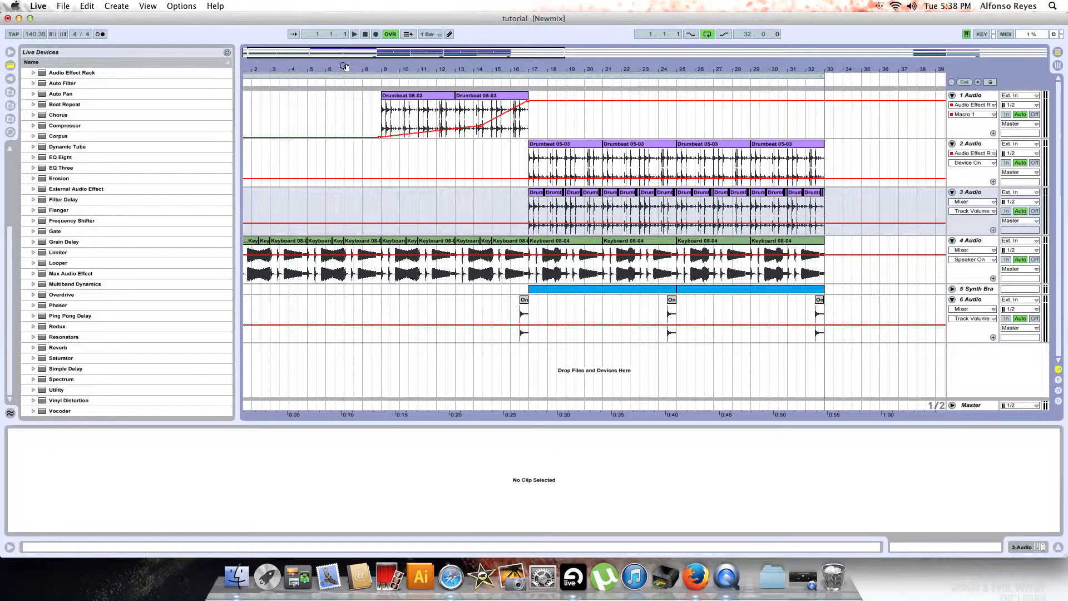
left_click_drag(272, 65, 276, 84)
left_click(301, 244)
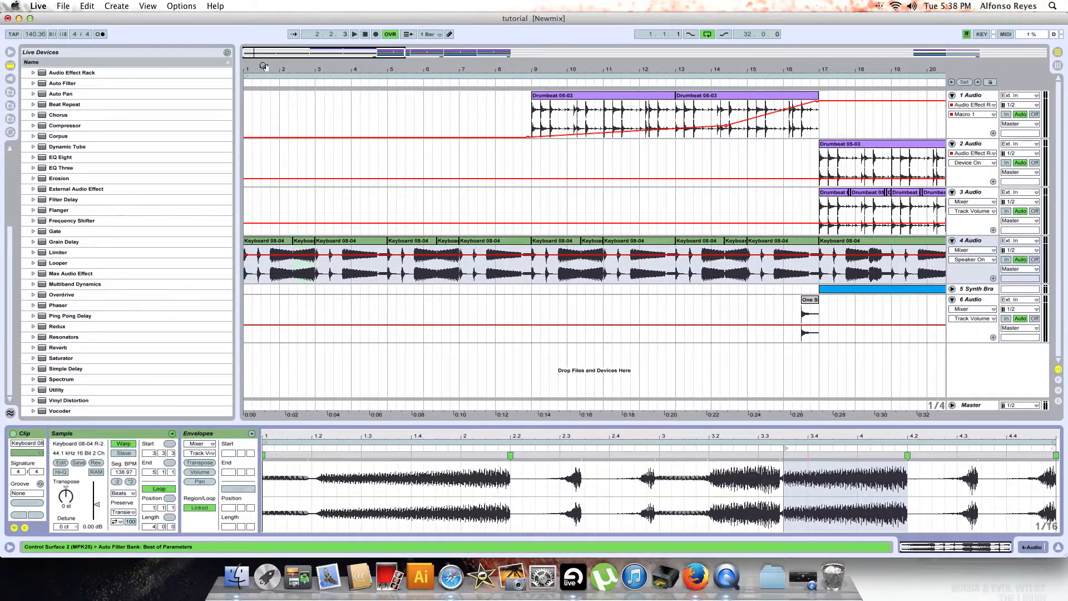
left_click_drag(264, 66, 263, 58)
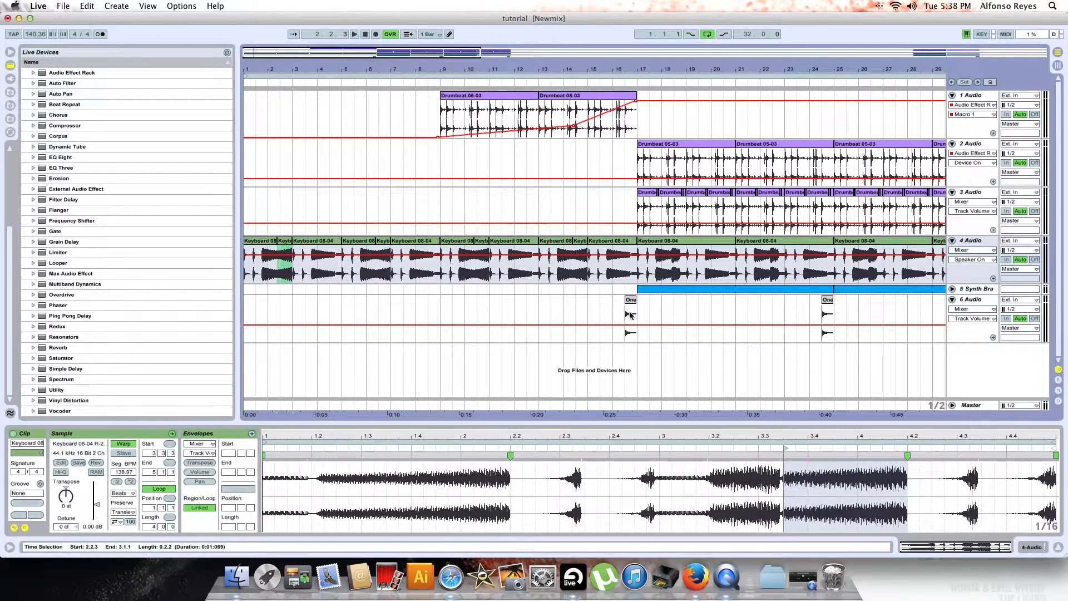
left_click_drag(633, 315, 162, 111)
left_click(251, 114)
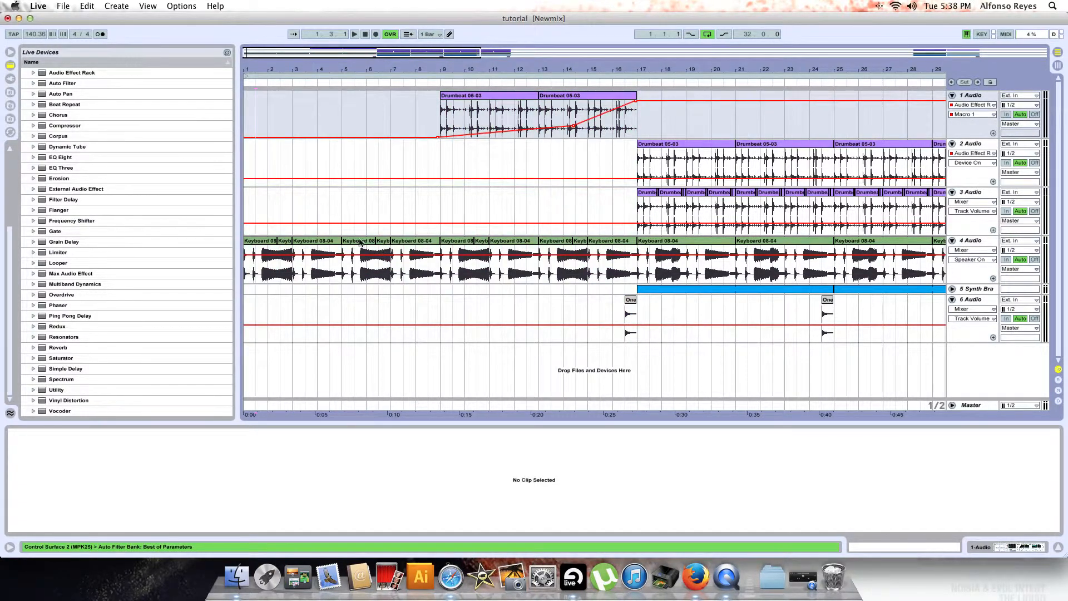
left_click(276, 245)
- Set the insert marker at bar 81 and show the return tracks and the mixer section
scroll(275, 245, "right", 15)
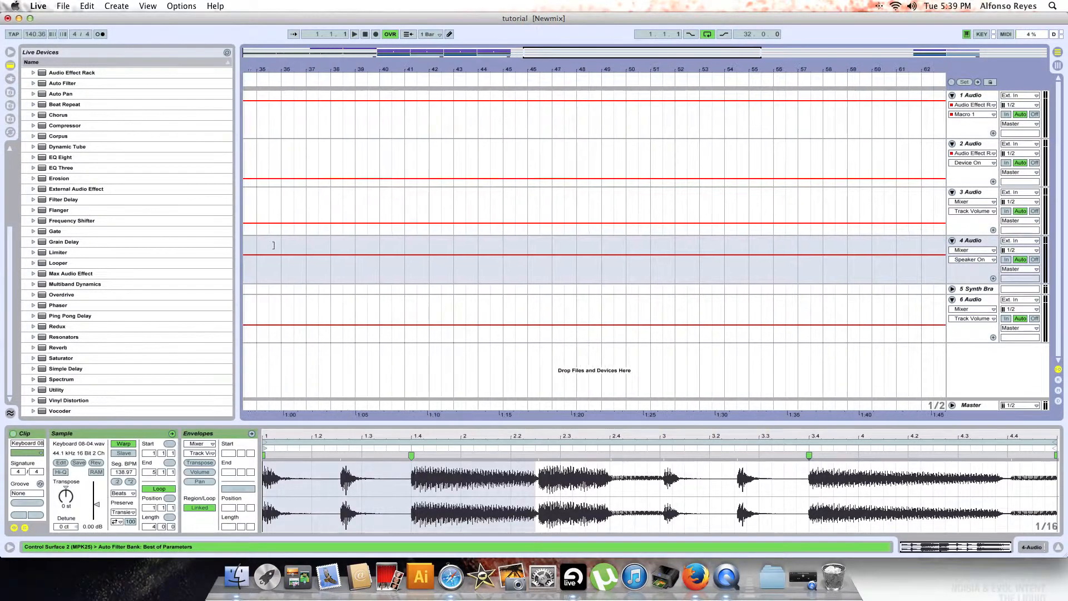
left_click(554, 273)
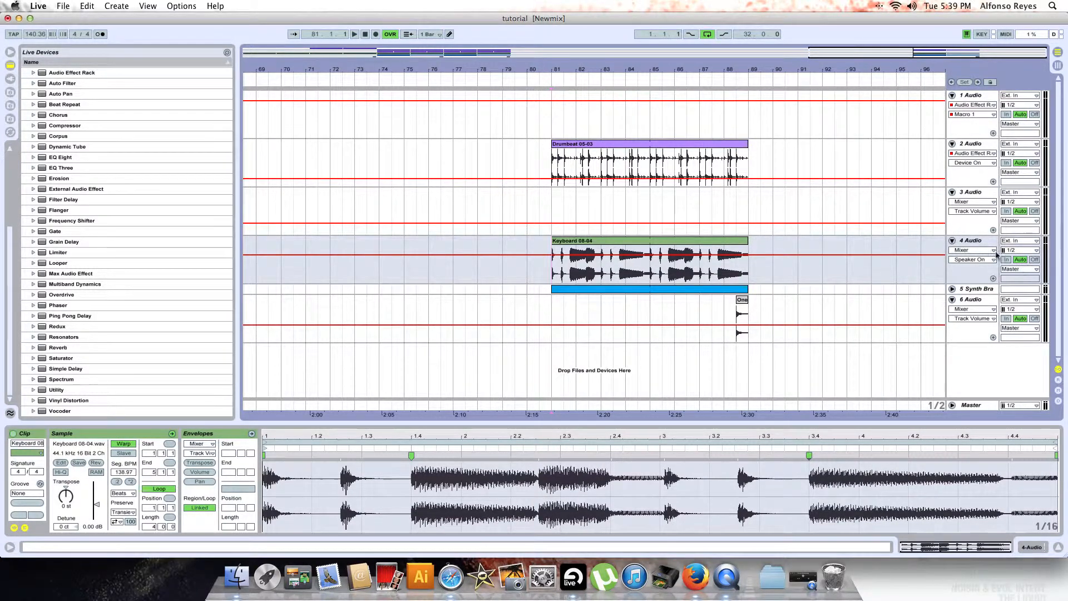
left_click(1059, 381)
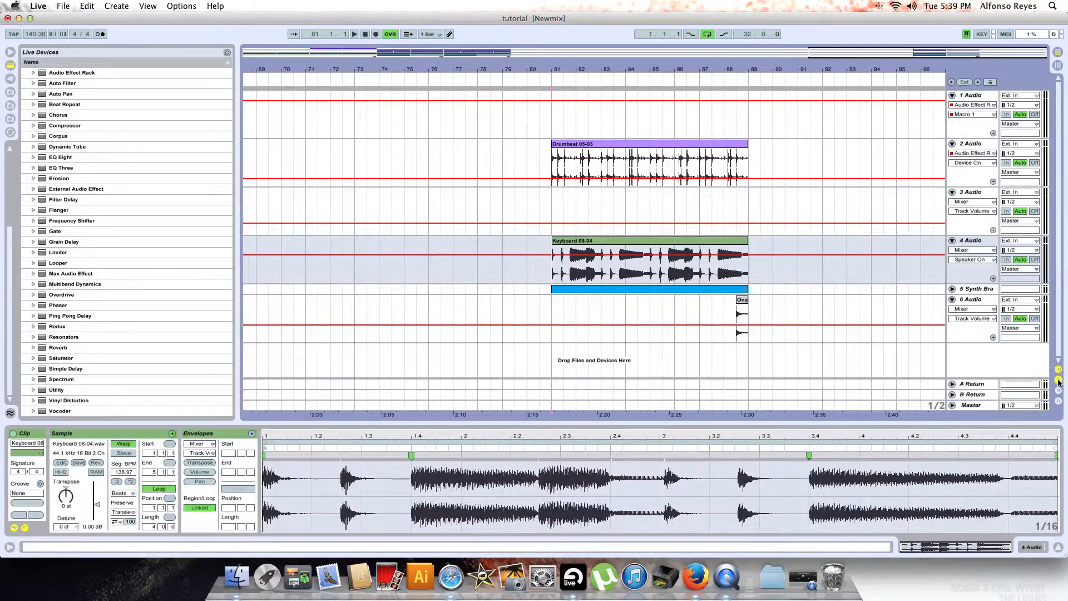
left_click(1059, 390)
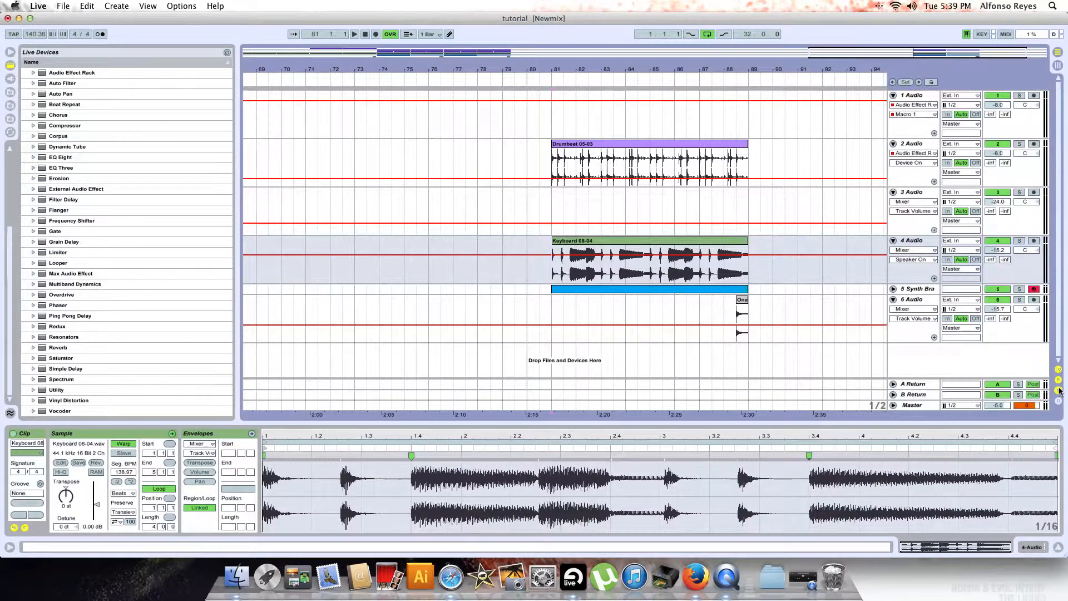
- Solo the 4 Audio track to play its keyboard clip from bar 81, switching solo off again and stopping playback
left_click(1020, 242)
key("space")
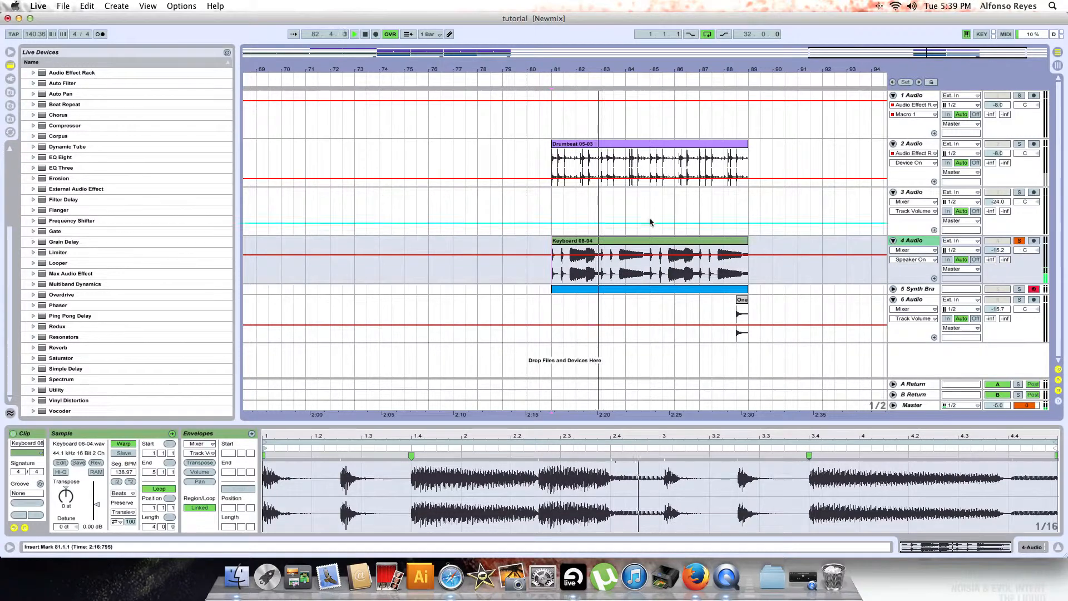
left_click(1020, 241)
key("space")
- Reverse the keyboard slice from 2.2.3 to 3.1.1 on the 4 Audio track
key("Home")
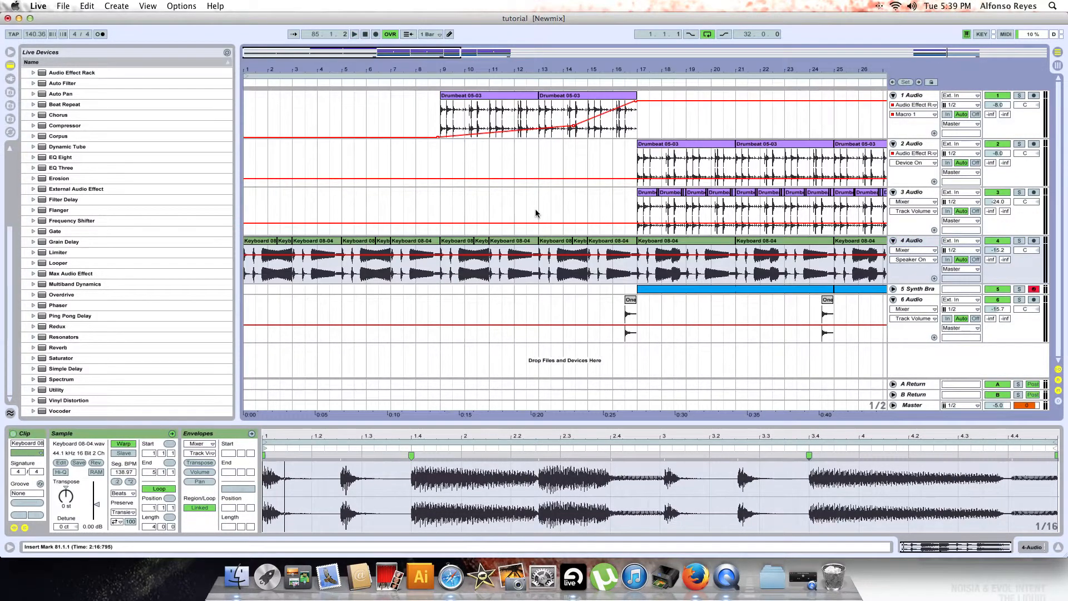
left_click(248, 264)
left_click(284, 242)
left_click_drag(273, 70, 370, 271)
key("super+d")
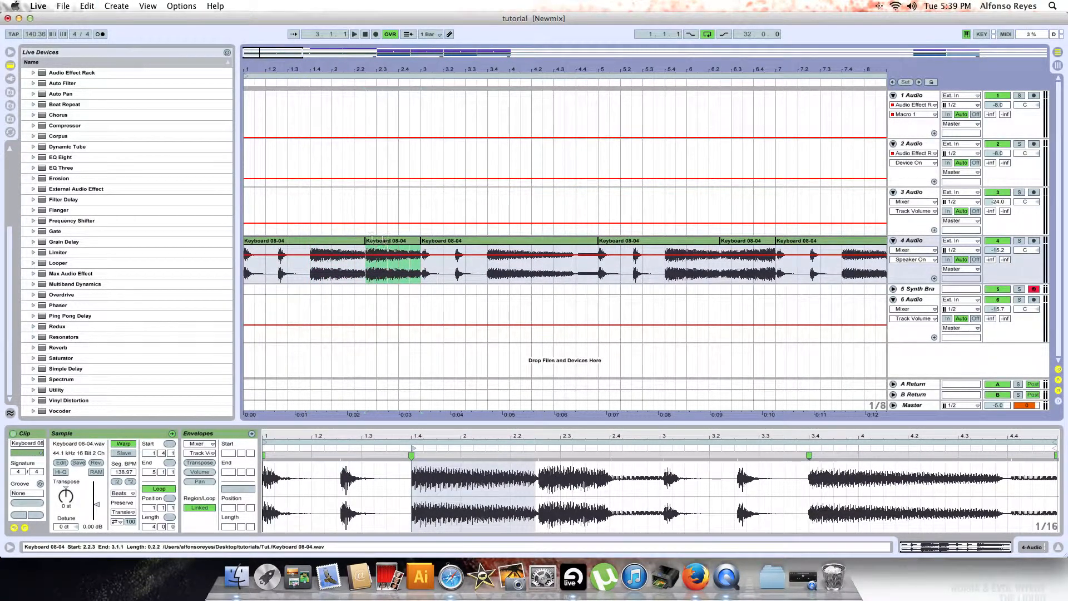
left_click(96, 462)
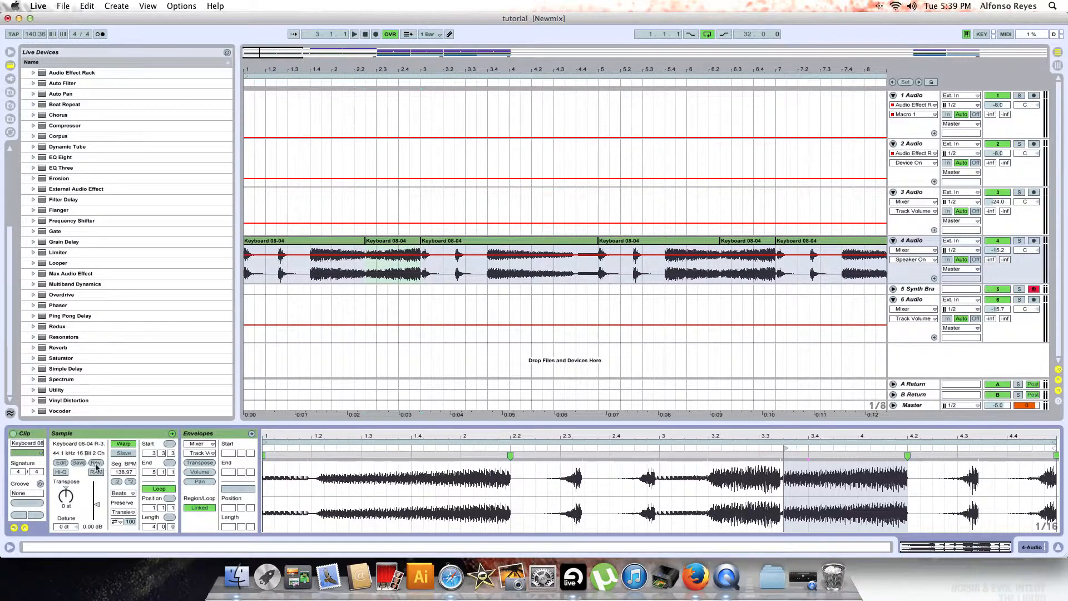
left_click(371, 241)
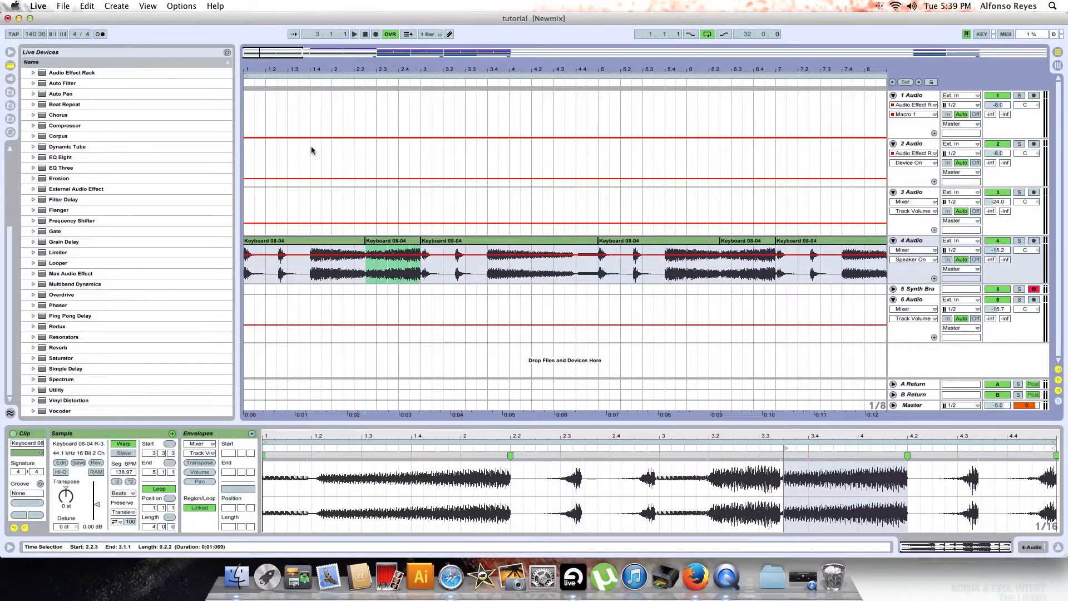
- Play the opening keyboard slices from the start of the arrangement
left_click(366, 37)
key("space")
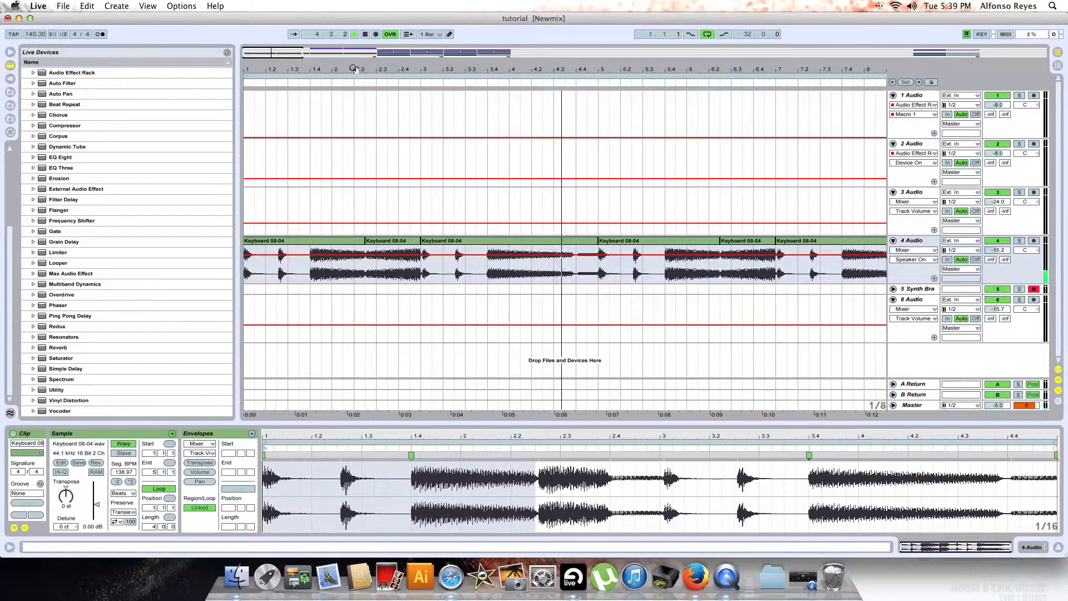
left_click_drag(354, 68, 334, 70)
- Select the second half of the keyboard clip, bars 85 to 89, and move it to start at bar 89
scroll(392, 256, "right", 20)
scroll(393, 257, "right", 20)
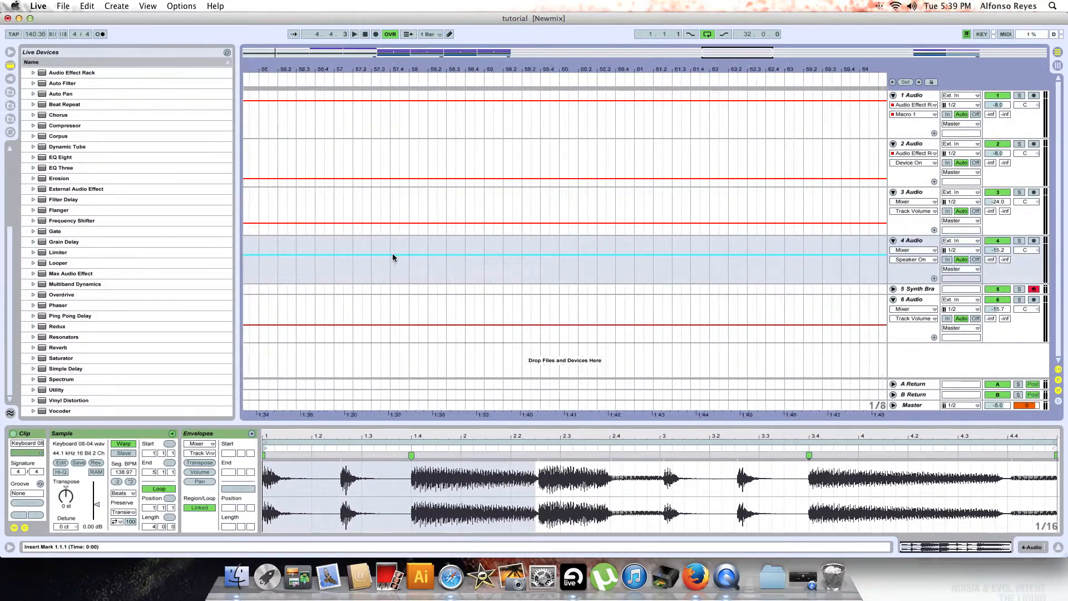
scroll(394, 258, "left", 4)
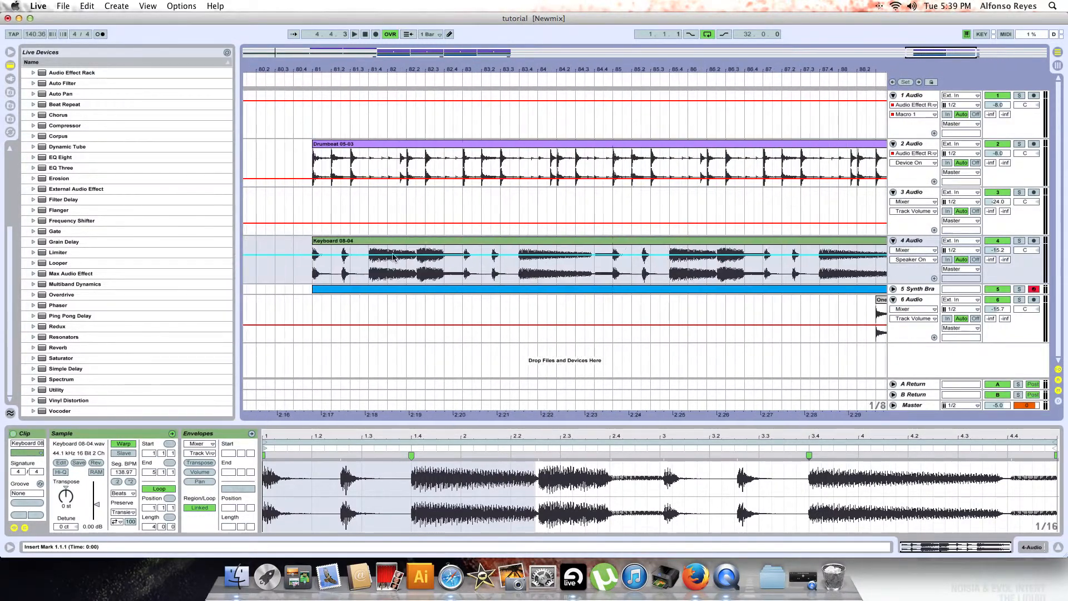
left_click(361, 272)
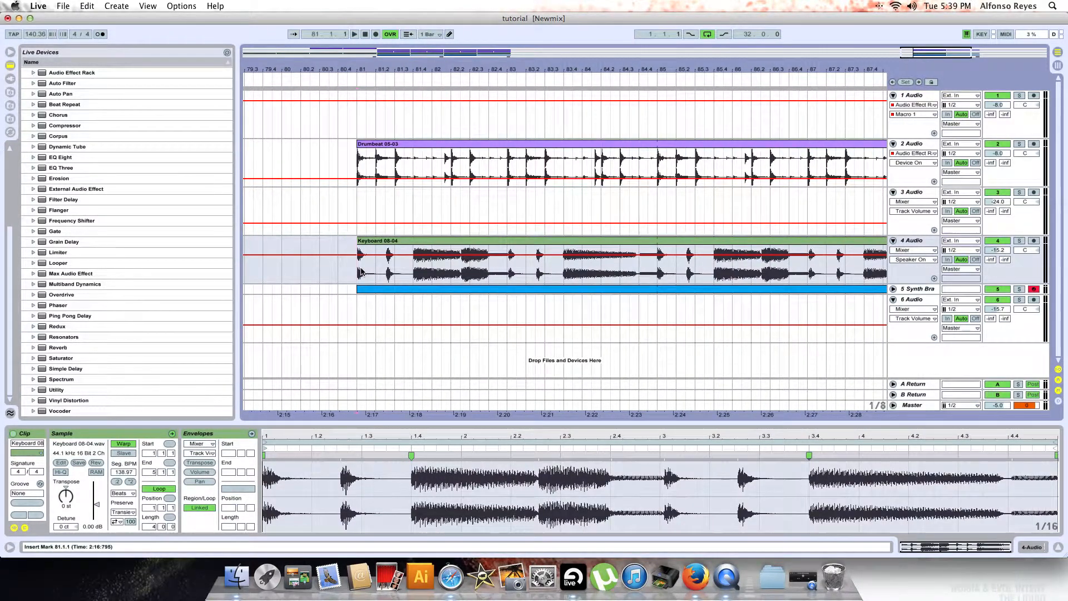
scroll(361, 272, "right", 2)
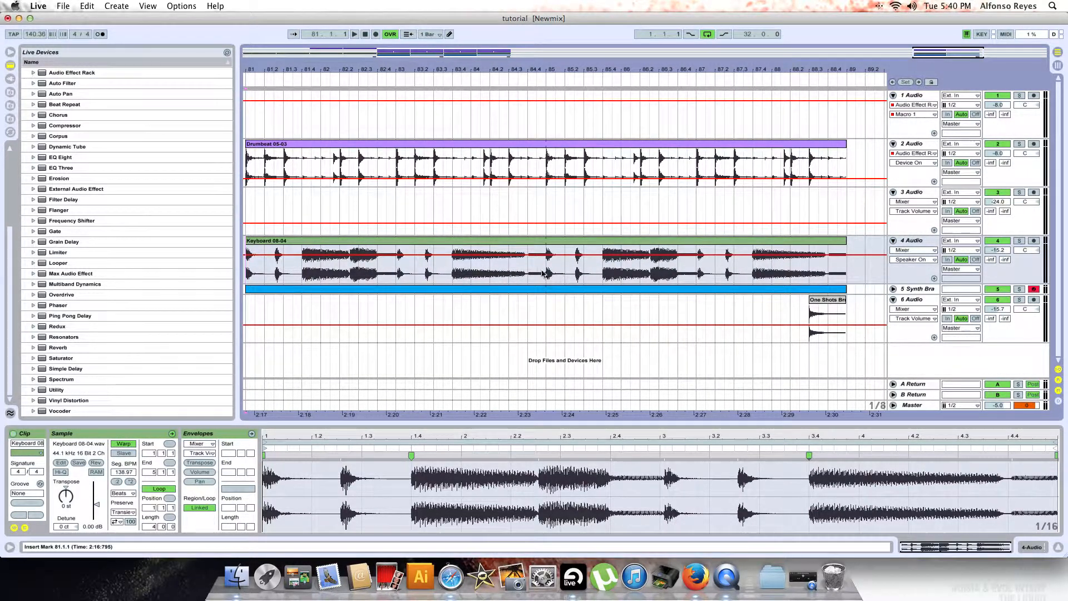
left_click_drag(548, 276, 850, 259)
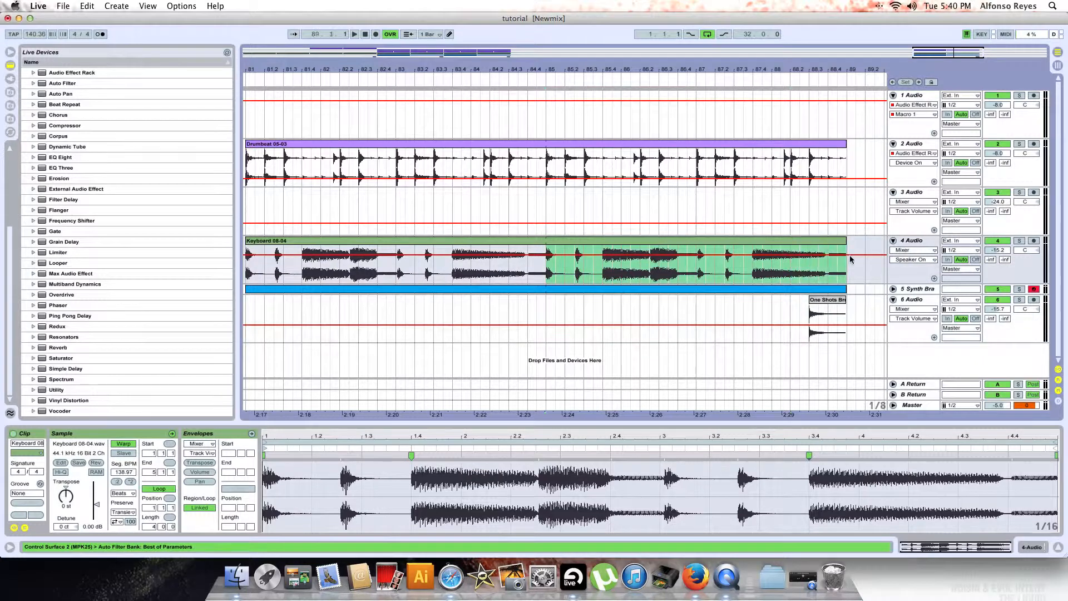
scroll(850, 261, "right", 5)
left_click_drag(342, 242, 633, 242)
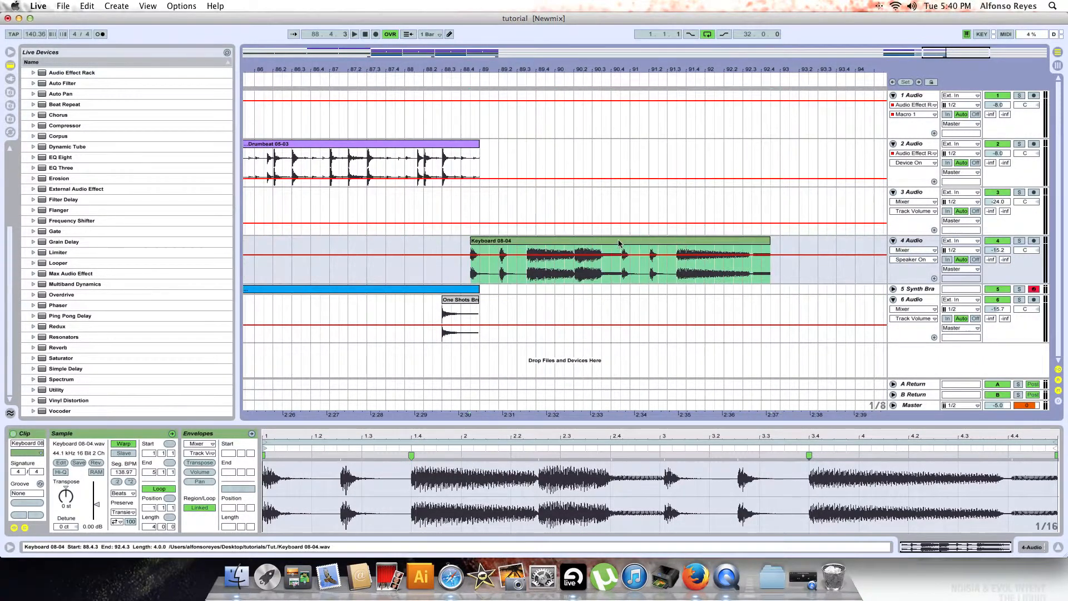
- Remove the keyboard hit from 89.2.3 to 89.3.1 and fill 89.2.1 to 89.3.1 with a reversed duplicate of the clip's first beat
mouse_move(527, 242)
left_mouse_down()
mouse_move(556, 242)
mouse_move(500, 243)
mouse_move(517, 254)
left_mouse_up()
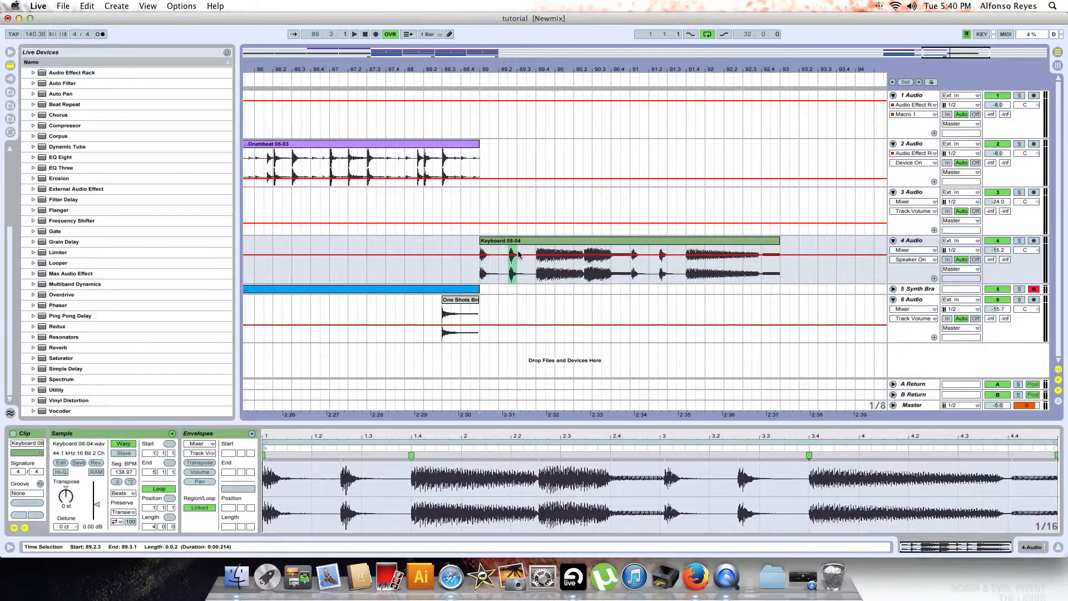
key("super+e")
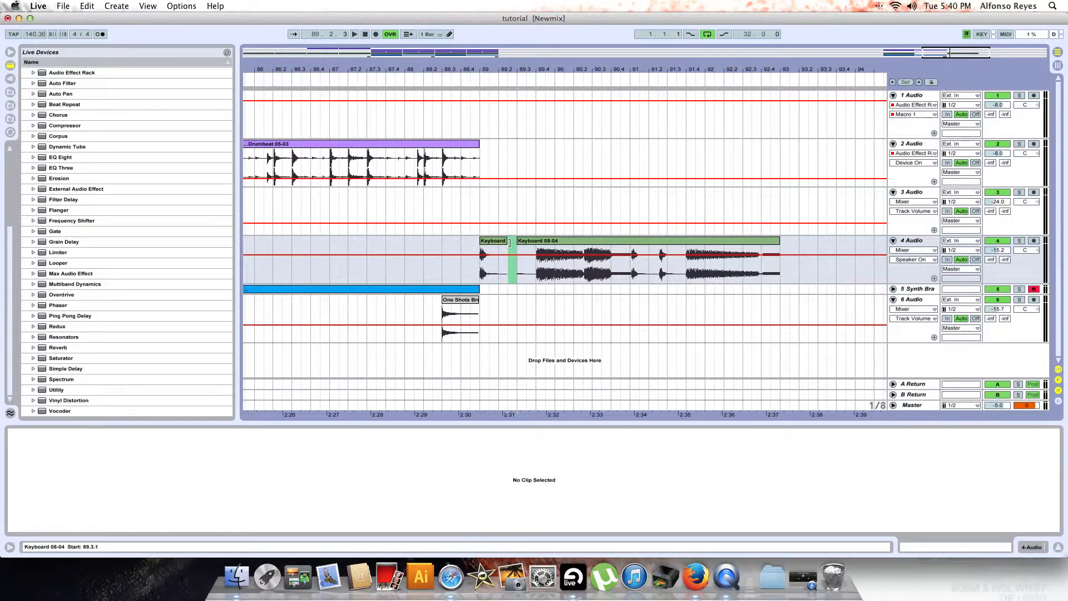
left_click(490, 271)
key("super+e")
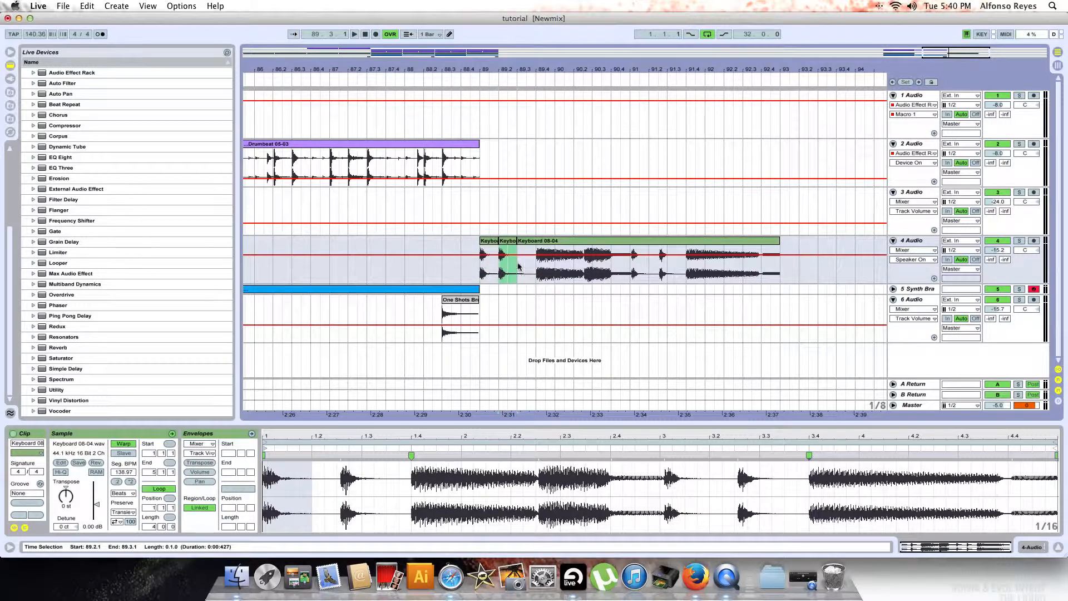
left_click(98, 462)
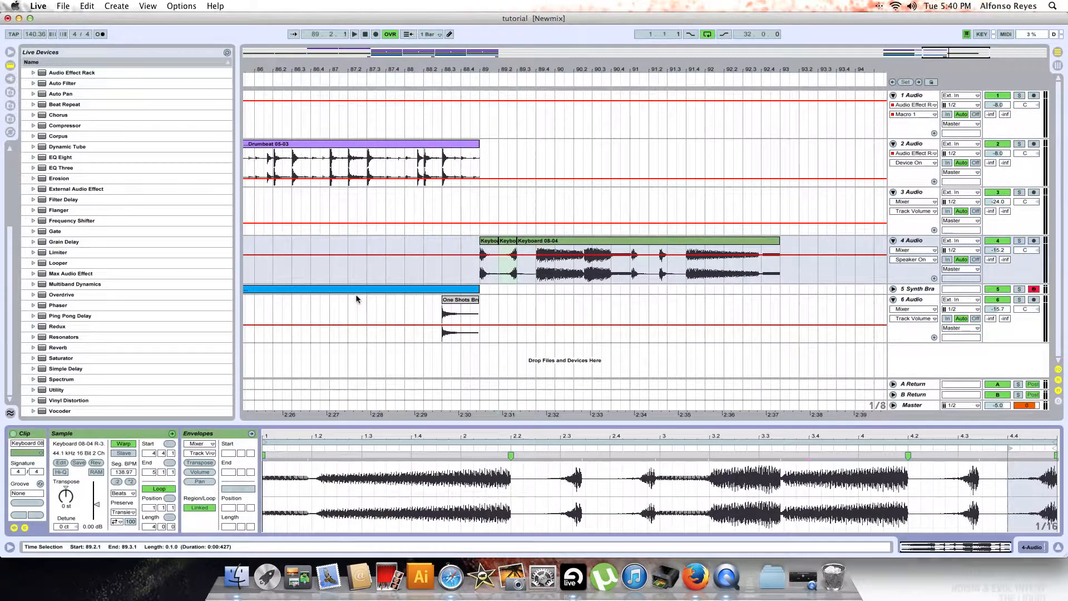
- Duplicate the reversed keyboard slice to 89.3.1 and switch the copy back to forward playback
left_click(507, 269)
left_click_drag(506, 269, 503, 267)
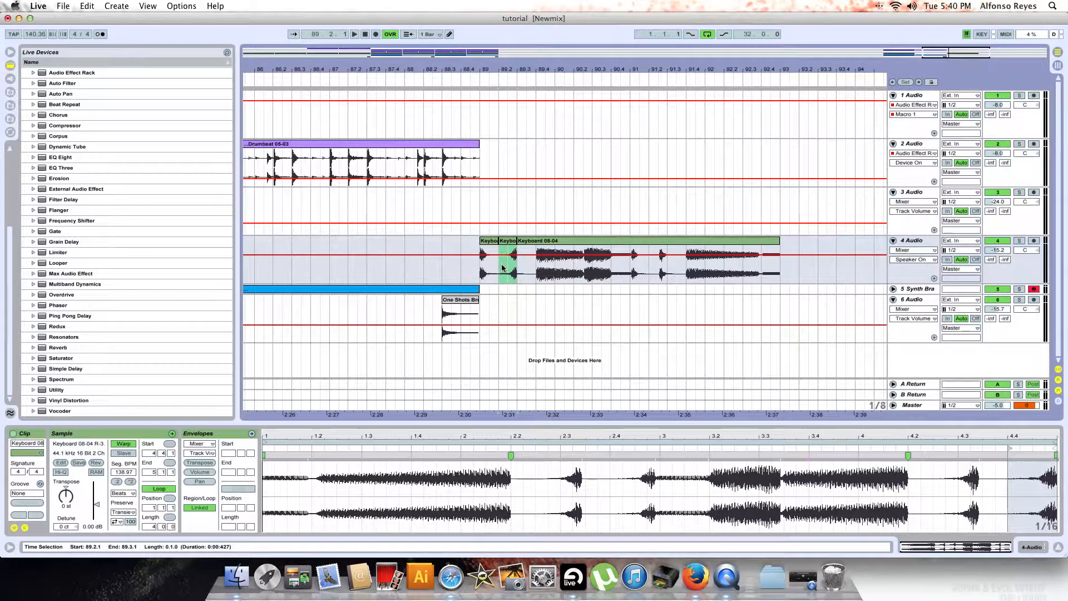
key("super+d")
left_click(96, 462)
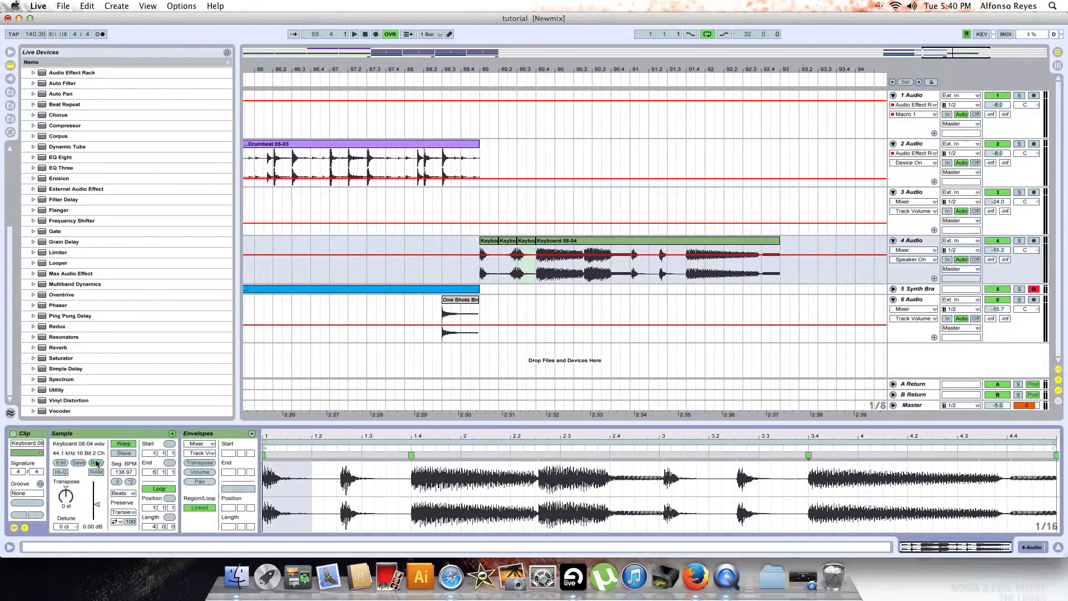
- Play the edited keyboard slices on 4 Audio from bar 89
left_click(481, 271)
key("space")
right_click(481, 270)
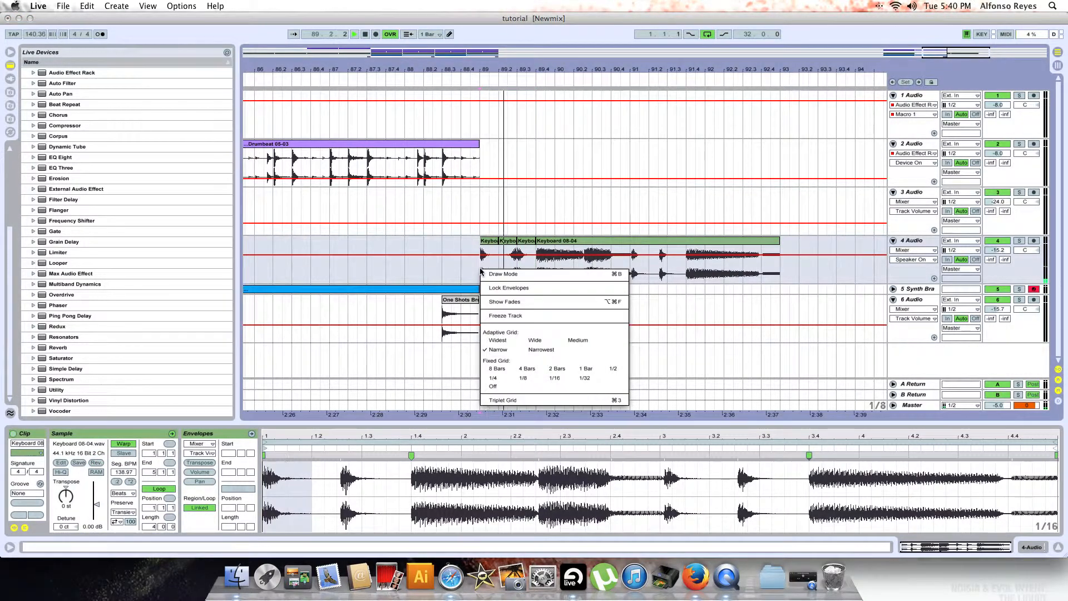
left_click(473, 270)
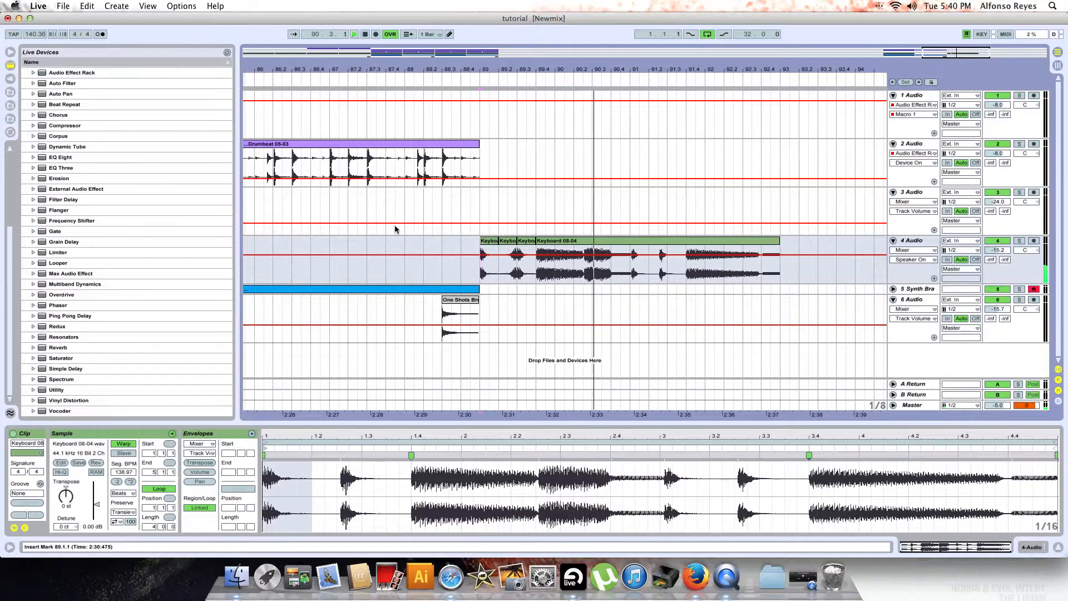
- Return to the opening of the arrangement and select bars 9 to 17 across 1 Audio to 4 Audio
scroll(449, 266, "left", 20)
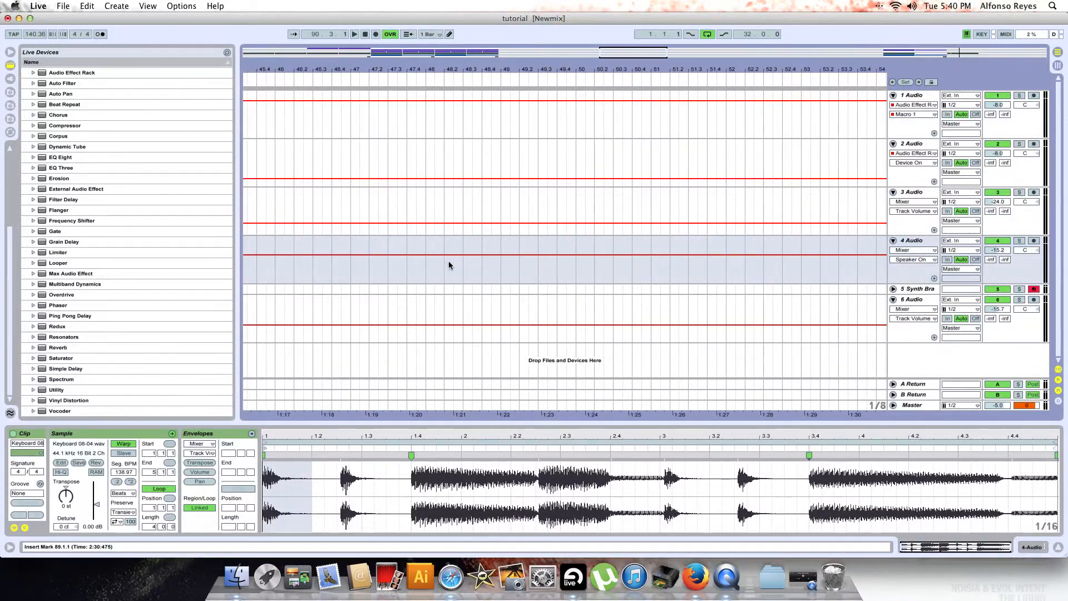
left_click_drag(357, 53, 329, 221)
left_click_drag(467, 262, 696, 64)
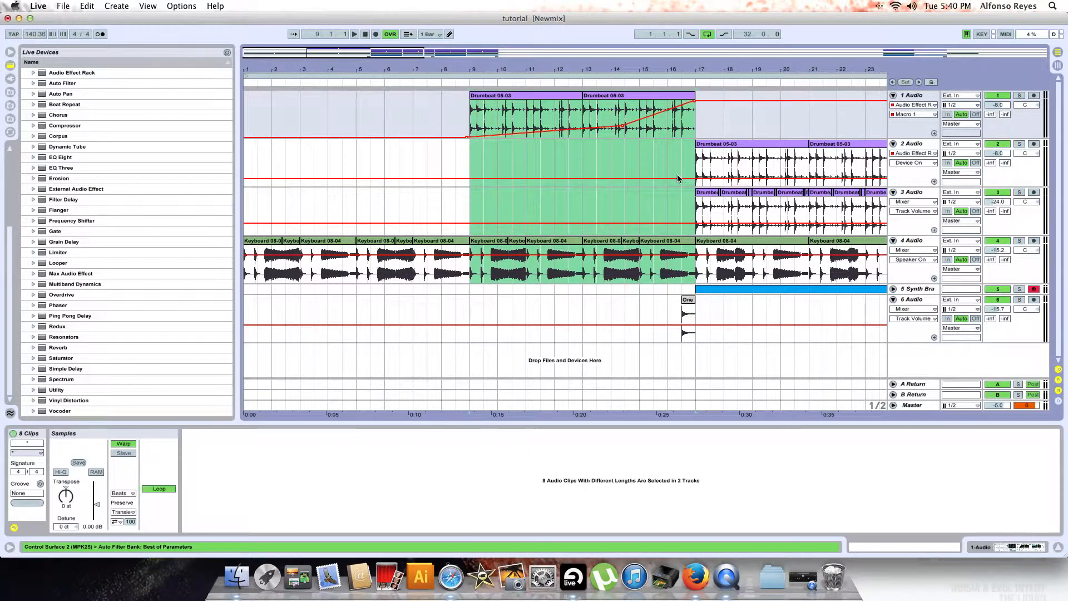
scroll(678, 178, "right", 5)
scroll(678, 179, "left", 5)
left_click_drag(652, 73, 654, 71)
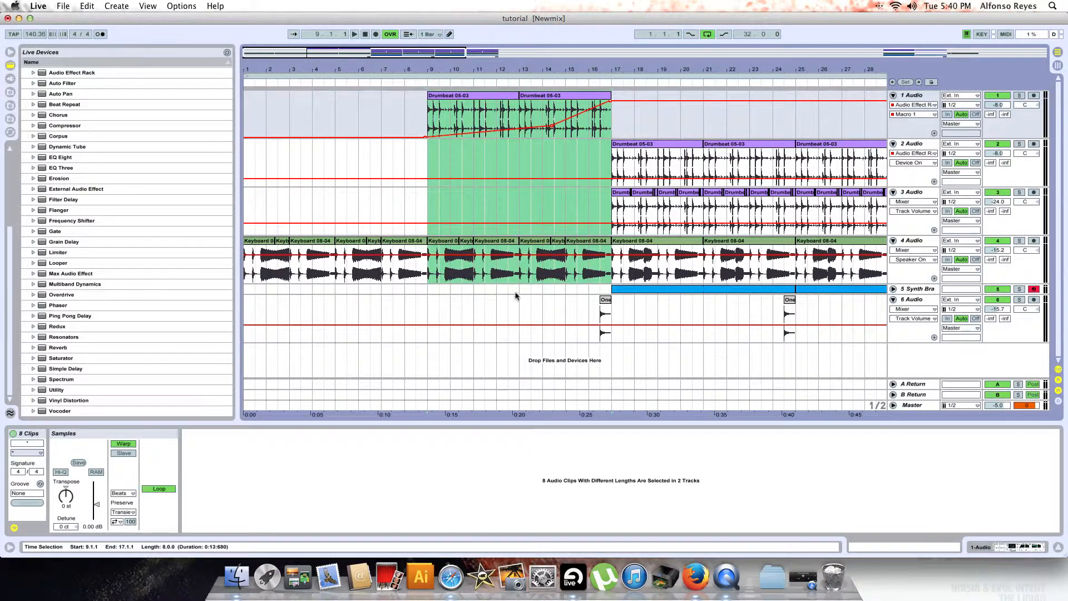
- Select 3 Audio and show its device chain, with the arrangement viewed from bar 17
left_click(917, 192)
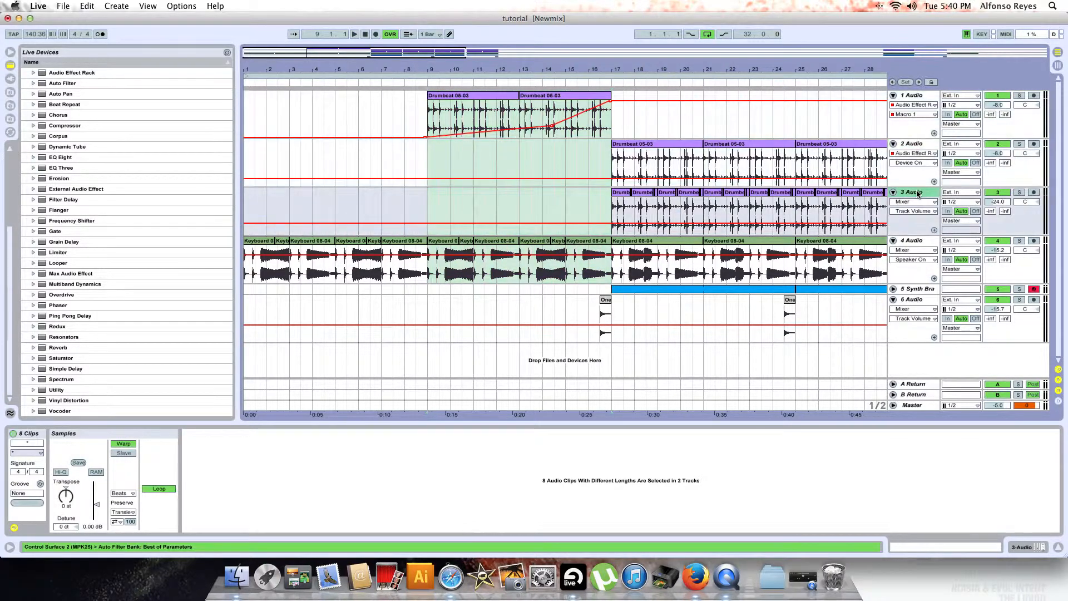
scroll(743, 200, "right", 2)
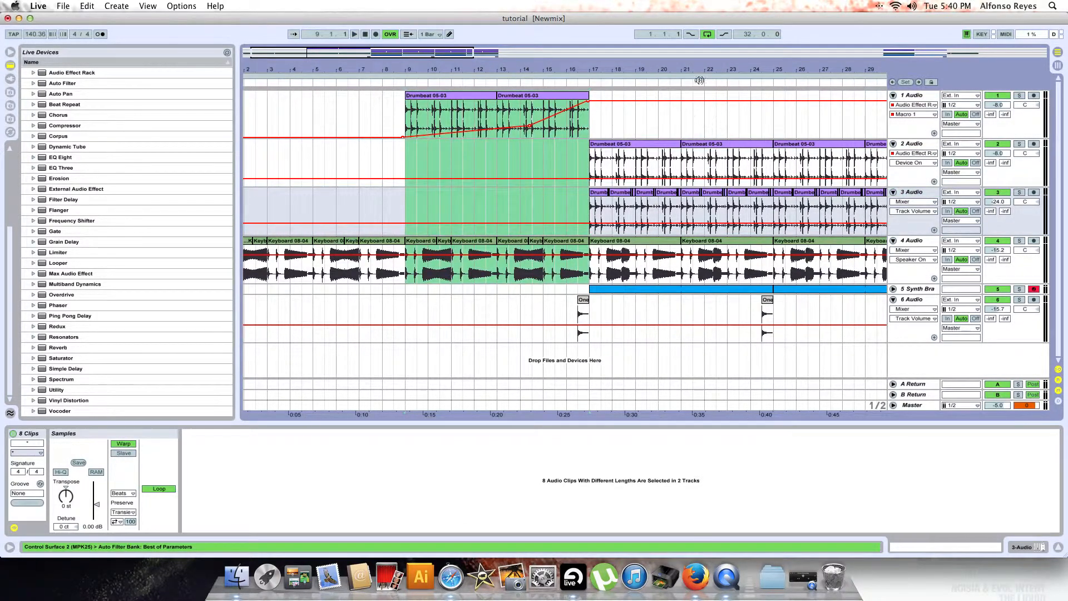
left_click_drag(695, 74, 689, 83)
key("shift+Tab")
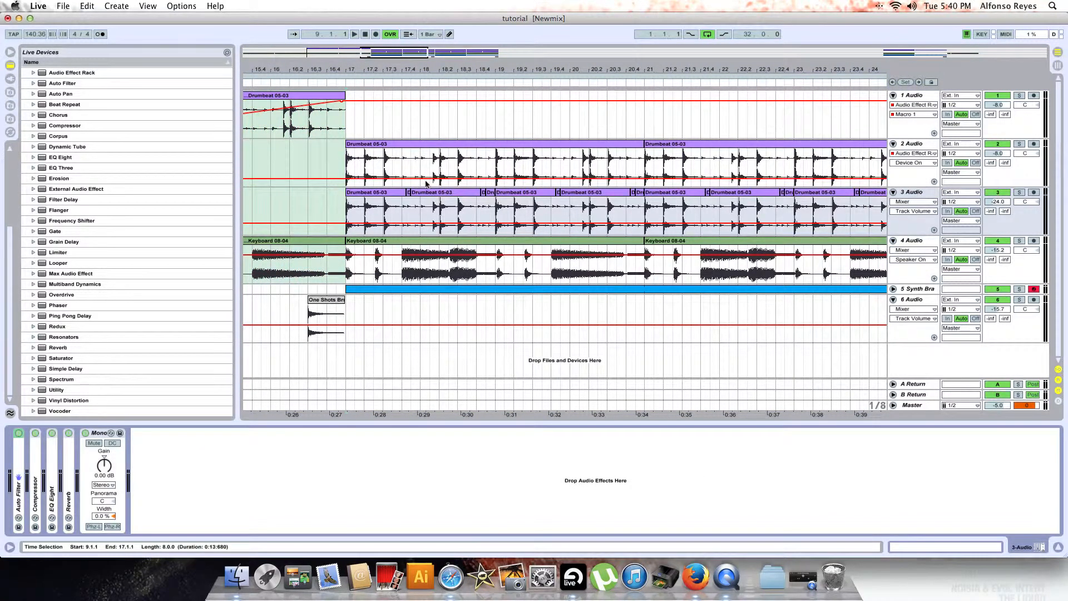
- Open the first Drumbeat 05-03 clip on 3 Audio at bar 17 and inspect its Clip Volume envelope and envelope choices
left_click(374, 202)
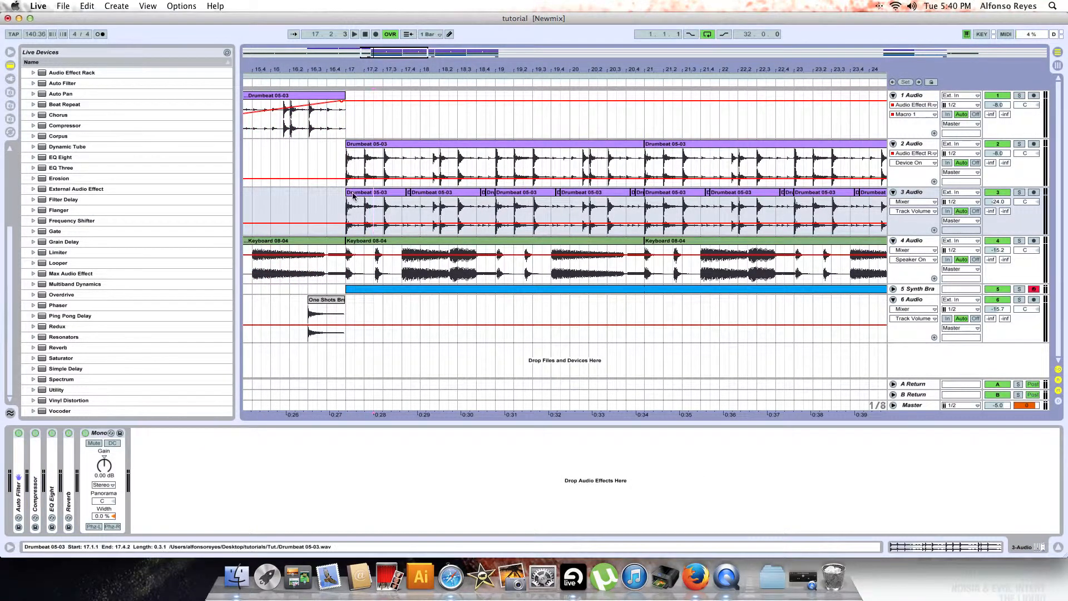
left_click(348, 207)
left_click(24, 529)
left_click(24, 528)
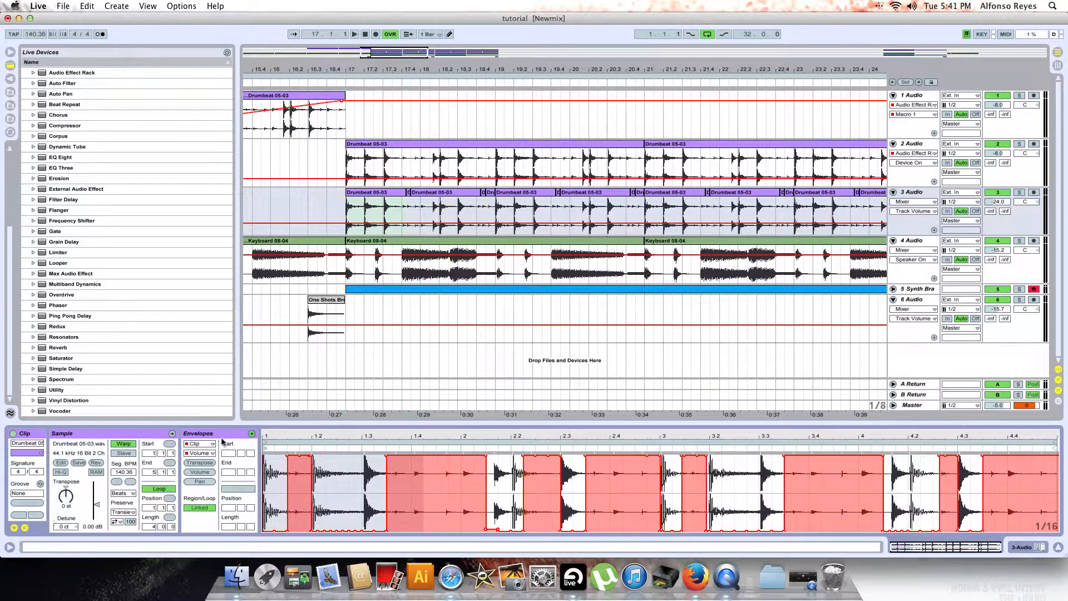
left_click(196, 444)
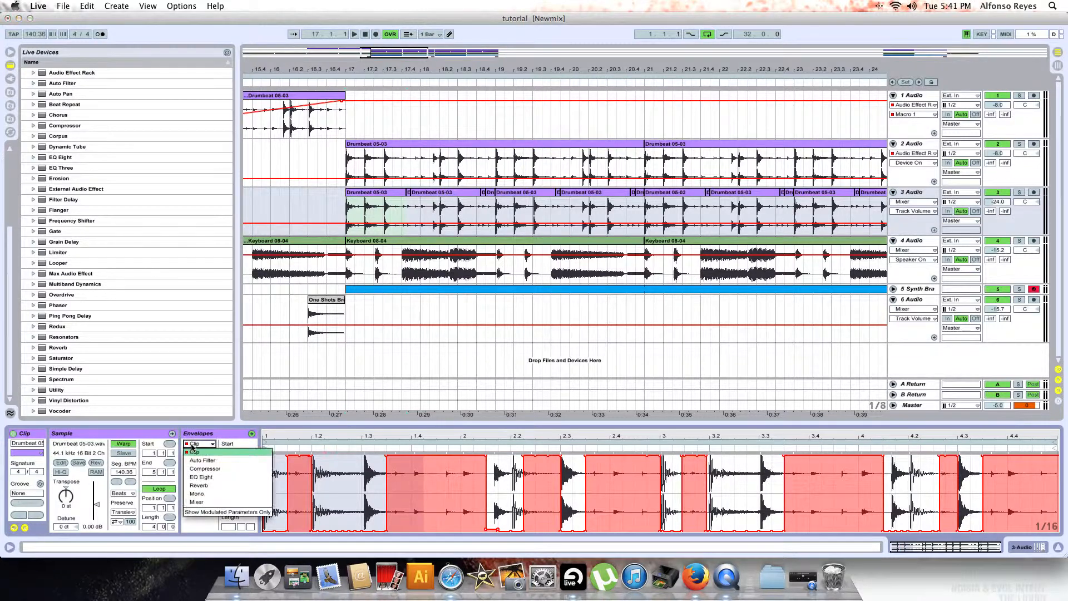
left_click(216, 440)
left_click(198, 453)
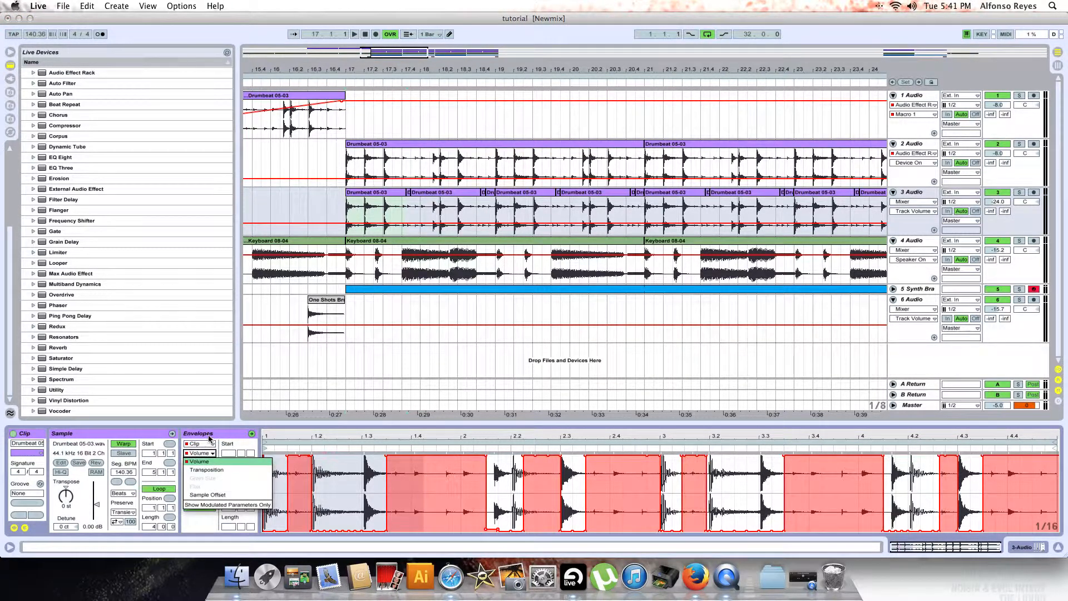
left_click(210, 439)
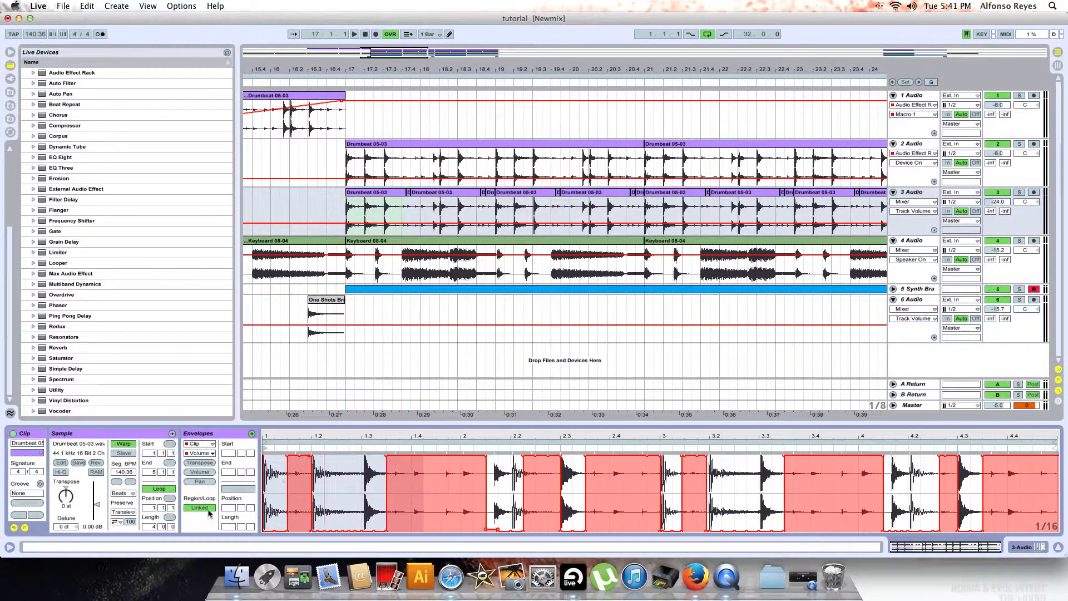
- Toggle Draw Mode and examine the muted part of the clip's volume envelope around 1.4.1 to 1.4.2
key("super+b")
key("super+b")
left_click(419, 481)
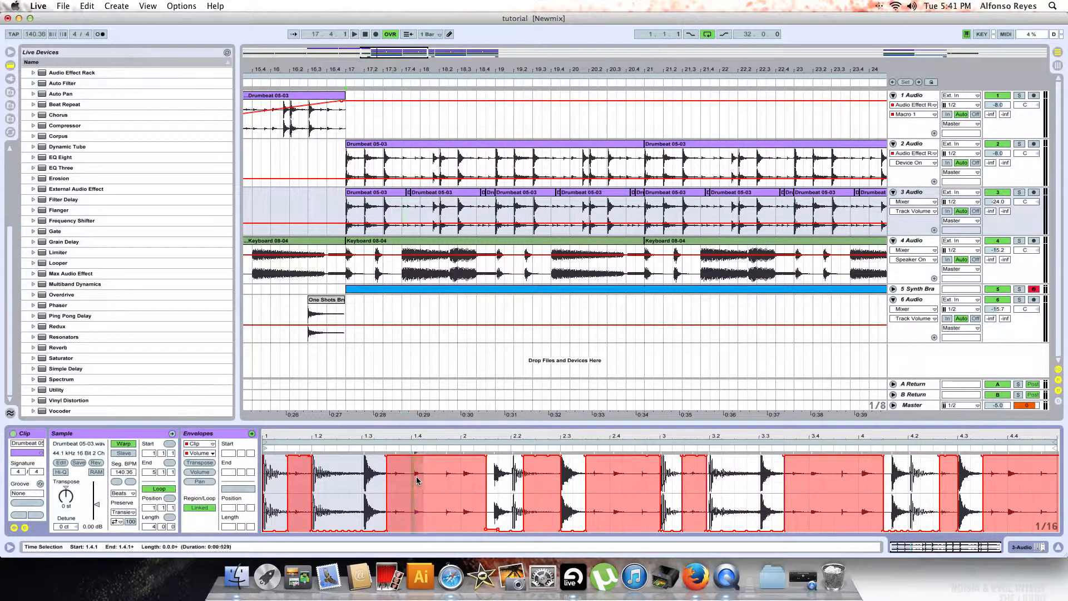
left_click(414, 483)
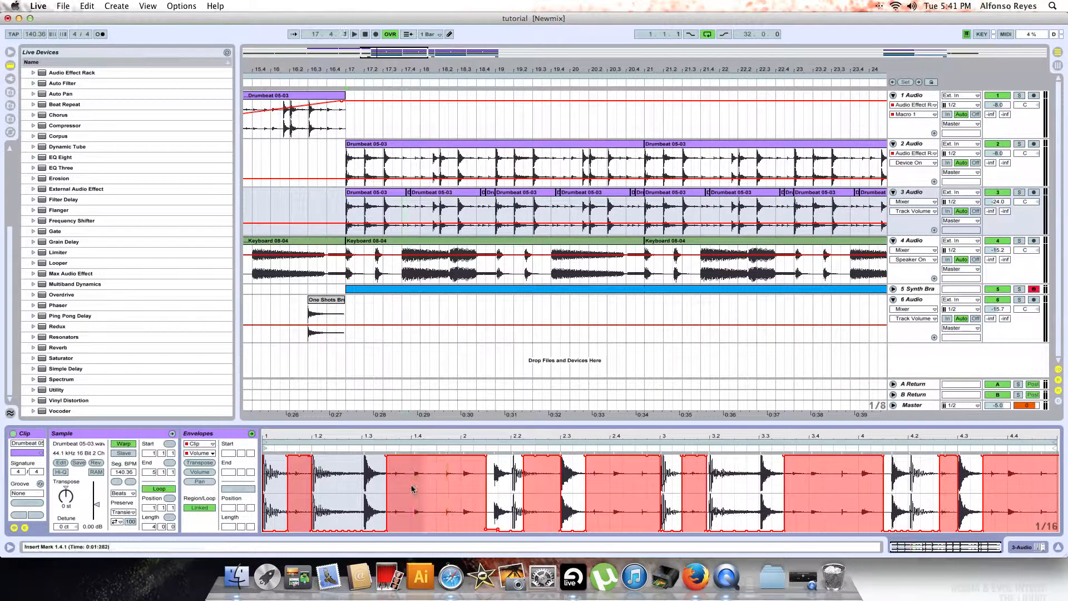
left_click(421, 488)
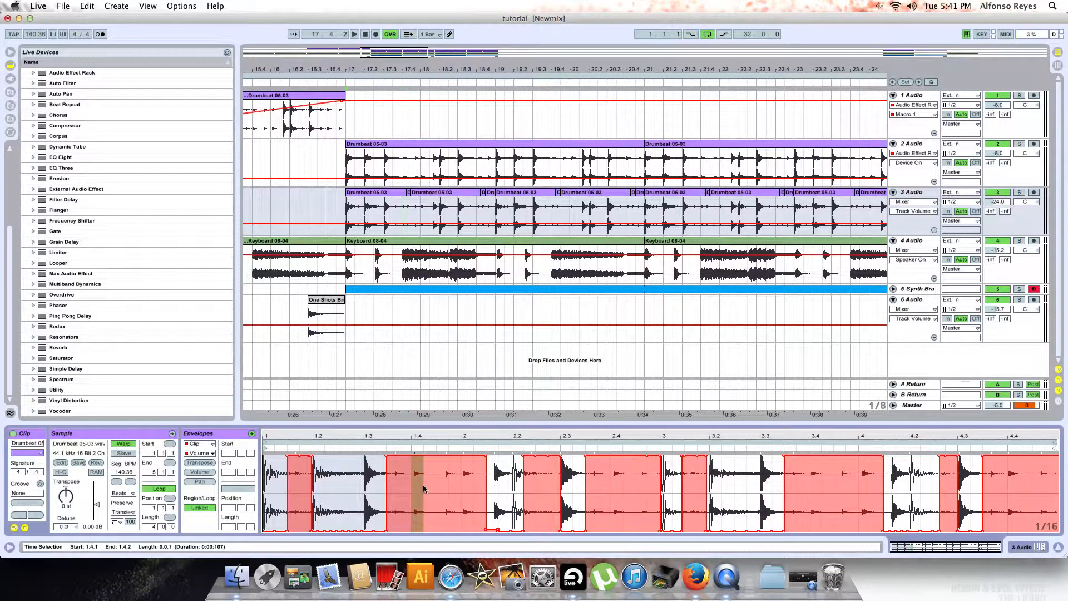
left_click_drag(425, 435, 425, 437)
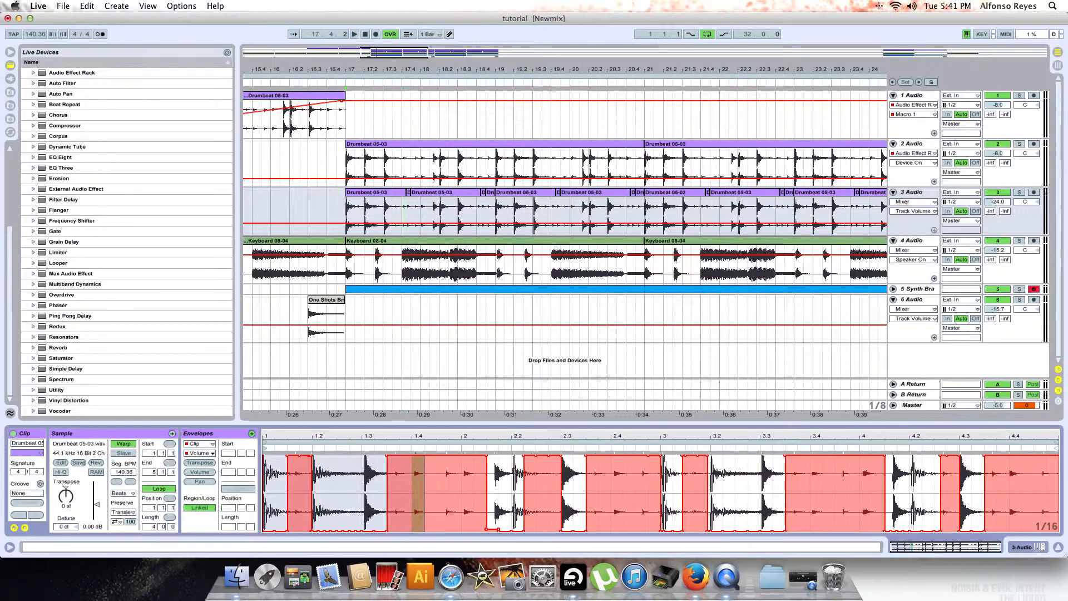
left_click(331, 475)
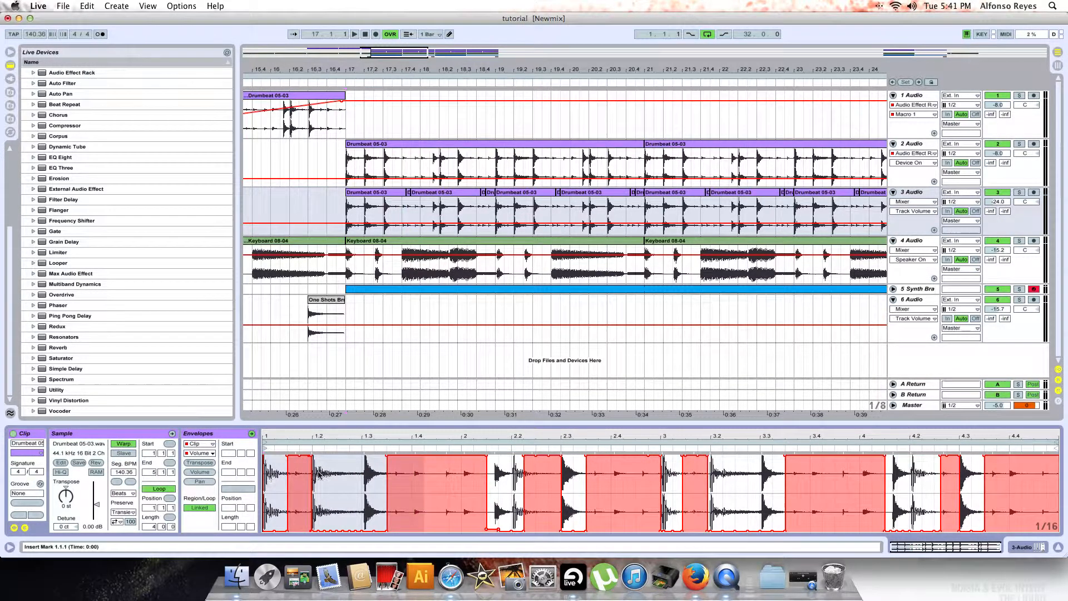
- Inspect the volume envelope of the Drumbeat 05-03 clip on 2 Audio, and show that track's device chain
left_click(717, 210)
left_click(535, 157)
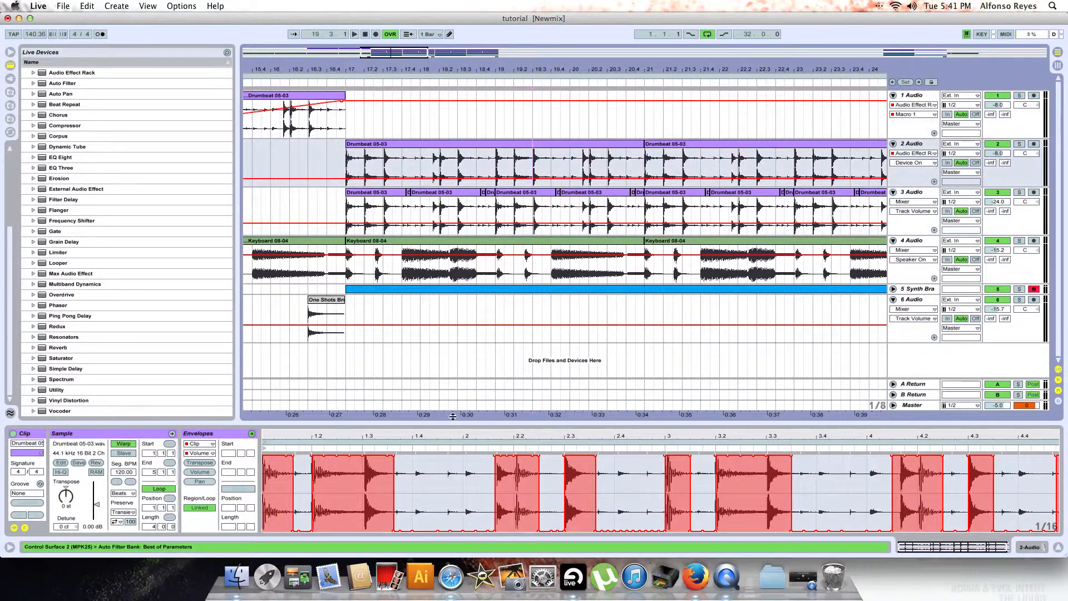
scroll(314, 474, "right", 1)
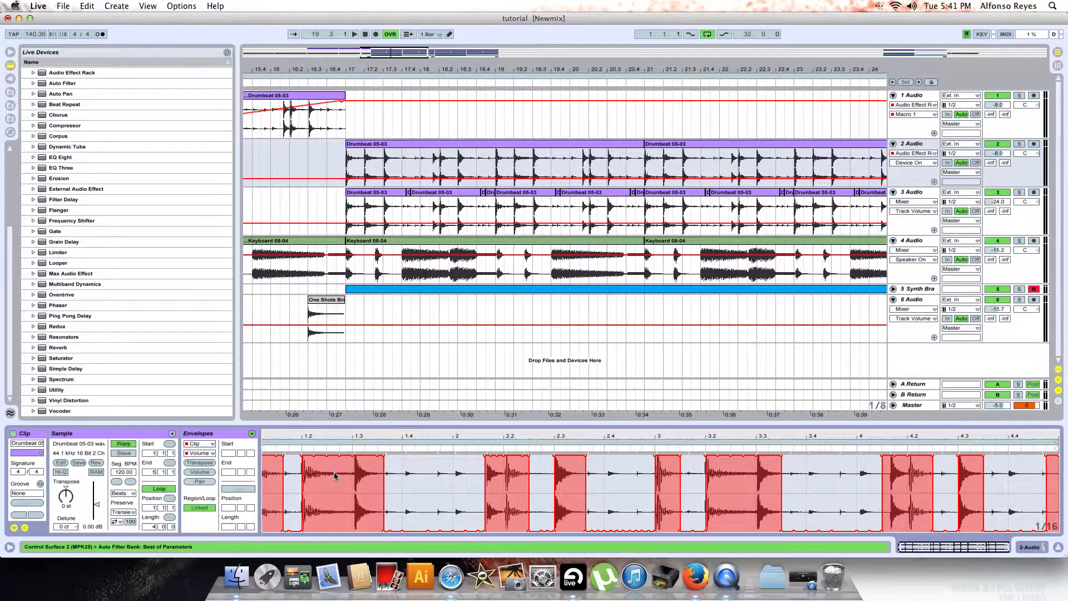
scroll(334, 476, "left", 1)
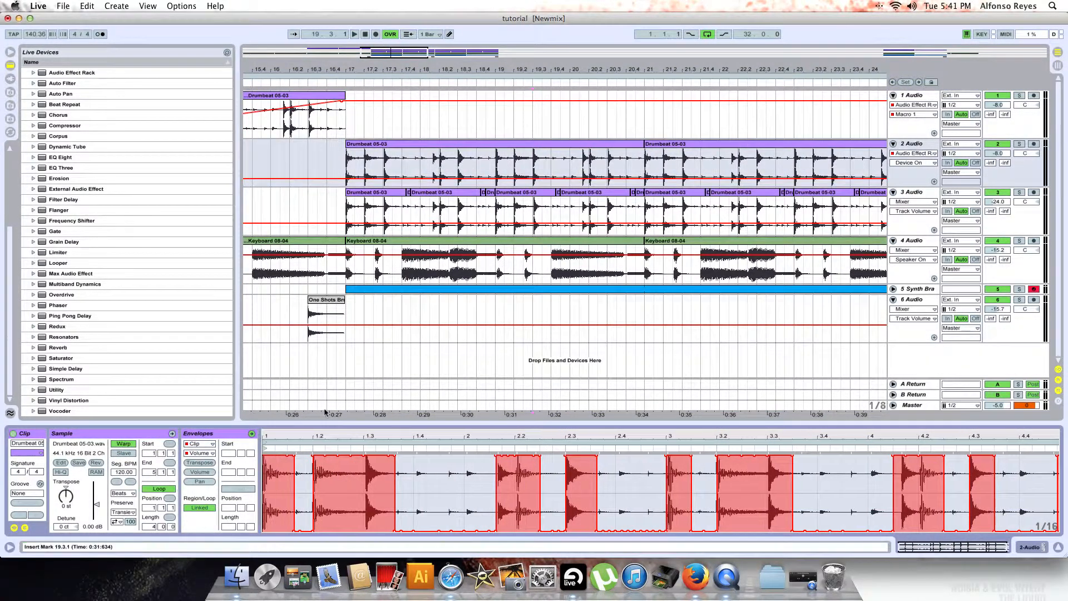
double_click(911, 148)
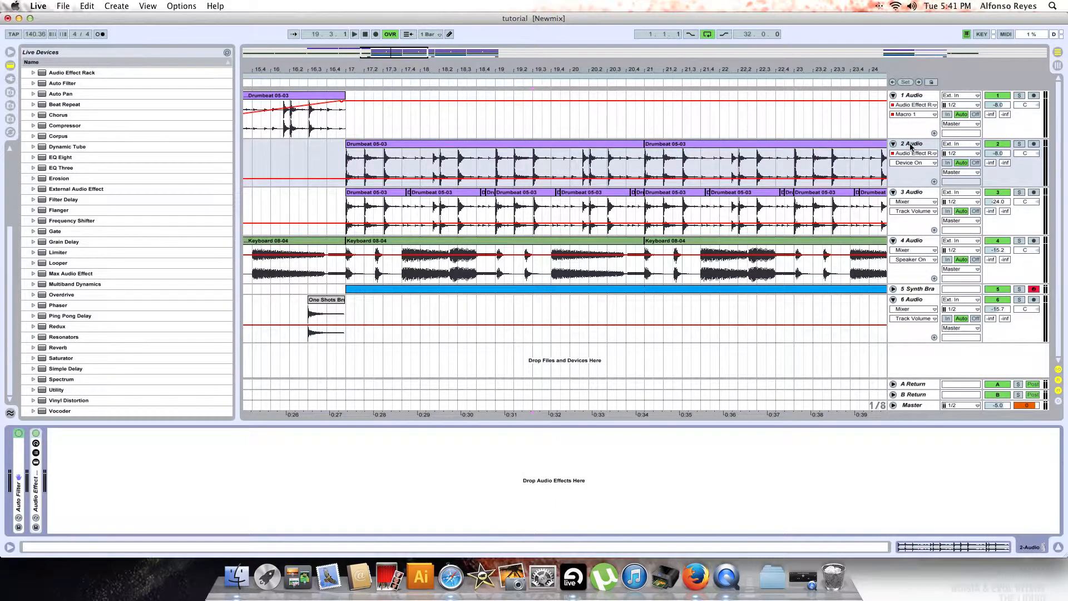
- Consolidate the Drumbeat 05-03 clips on 3 Audio from bar 17 to bar 33 into one clip
left_click(666, 212)
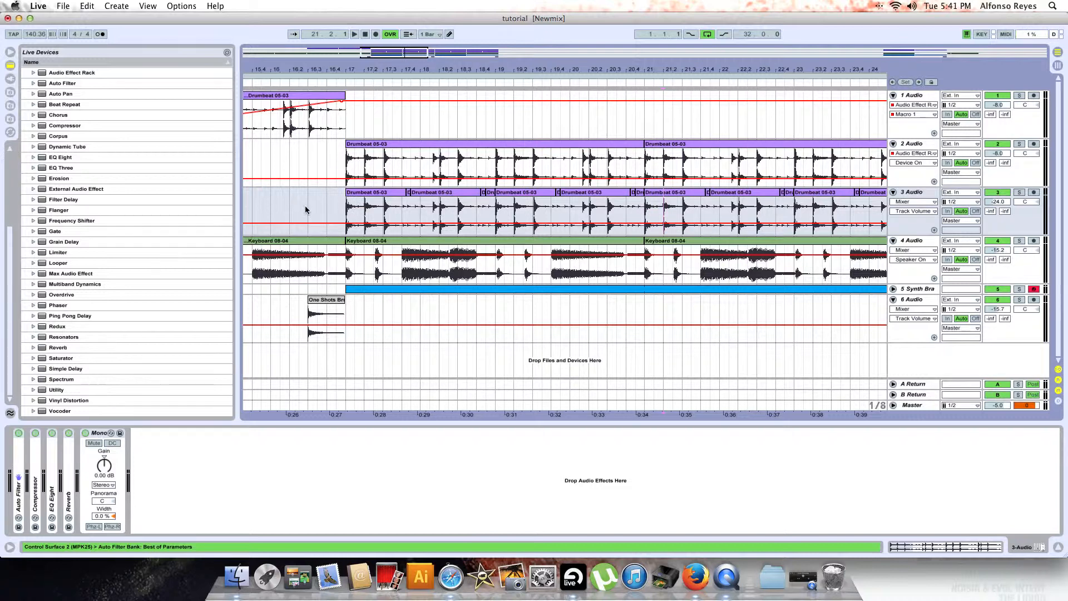
scroll(309, 210, "left", 10)
scroll(367, 198, "right", 10)
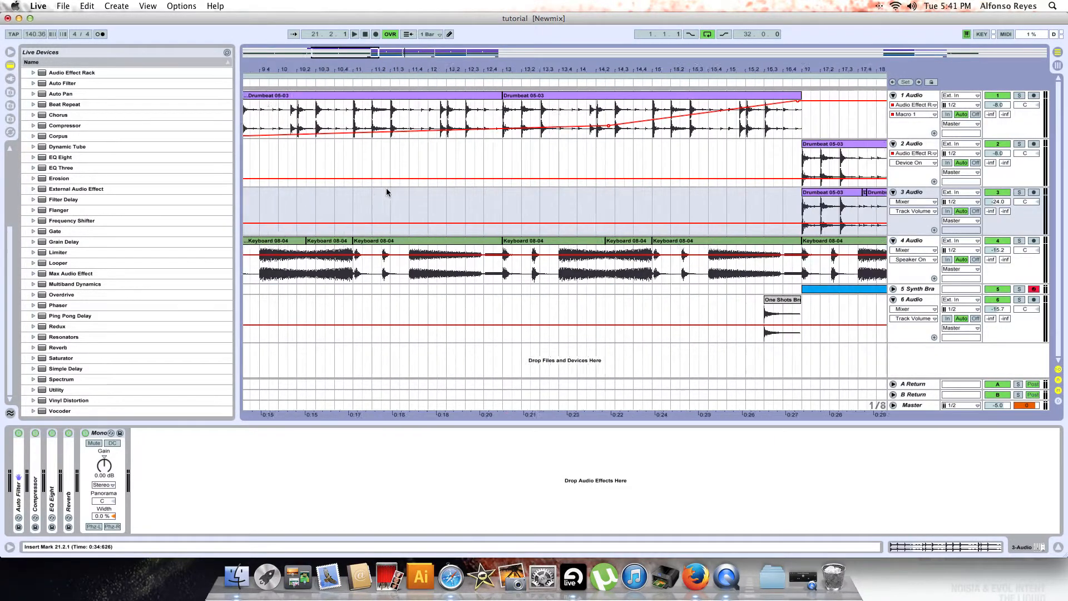
left_click_drag(408, 49, 393, 168)
left_click(386, 194)
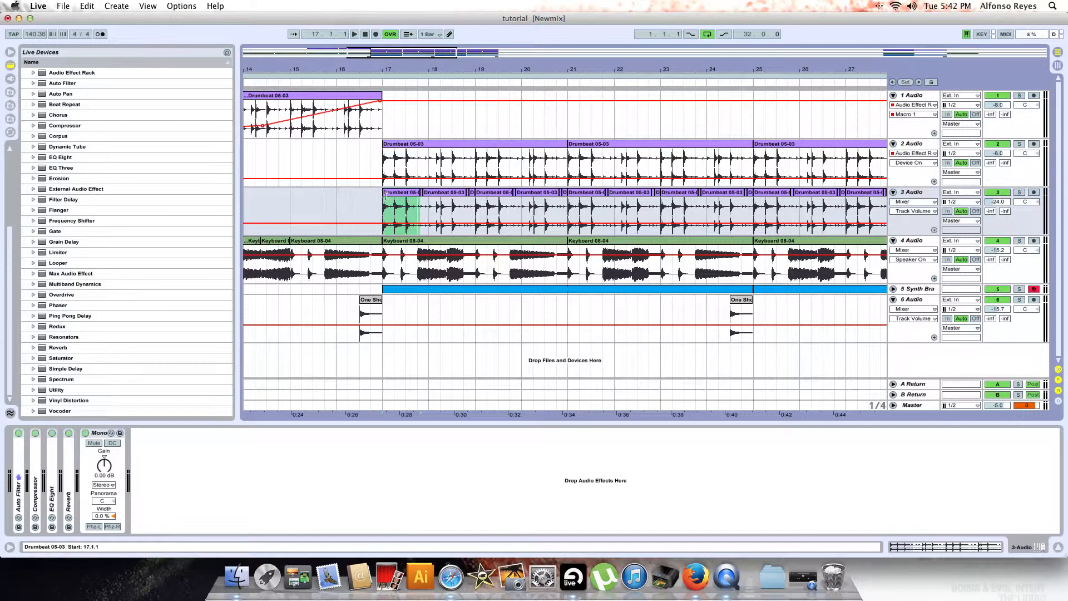
left_click_drag(388, 205, 445, 183)
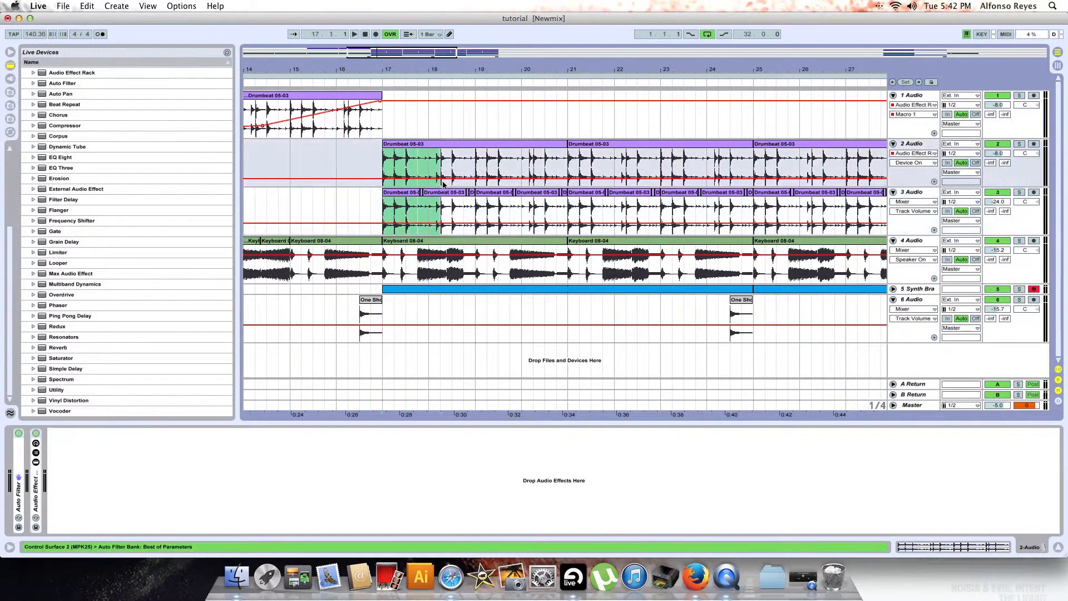
left_click_drag(390, 205, 782, 206)
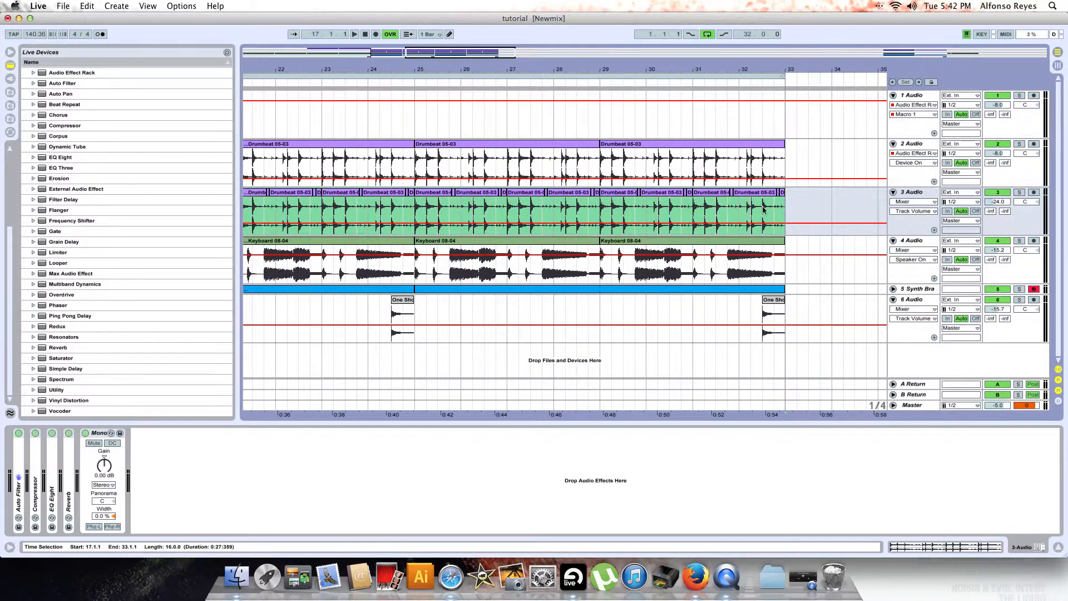
key("super+j")
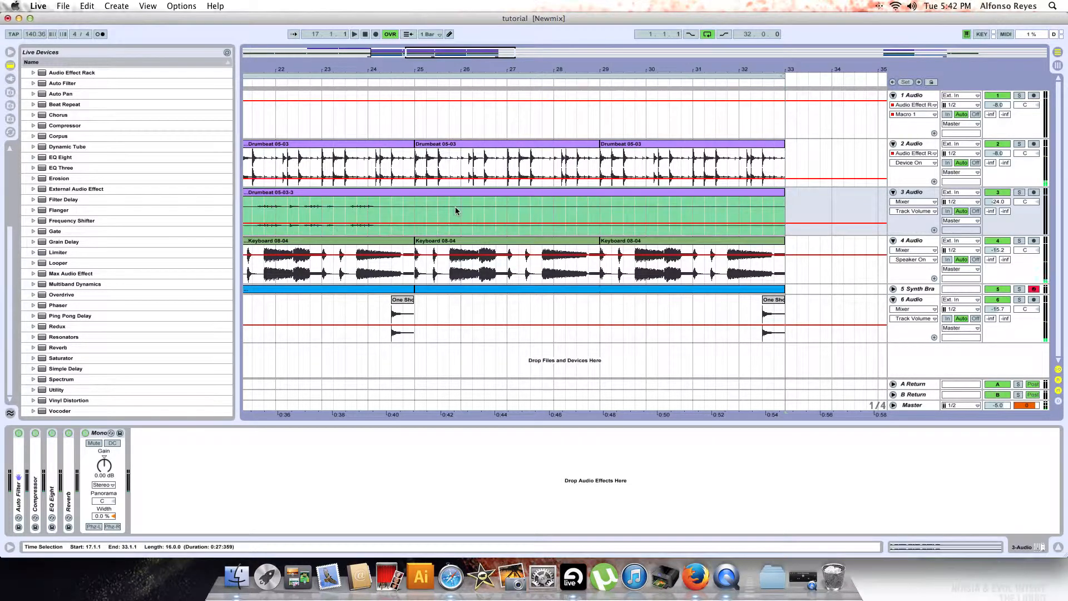
- Consolidate the Drumbeat 05-03 clips on 2 Audio from bar 17 to bar 33 into one clip
scroll(455, 207, "left", 3)
scroll(455, 211, "left", 1)
left_click_drag(450, 69, 450, 25)
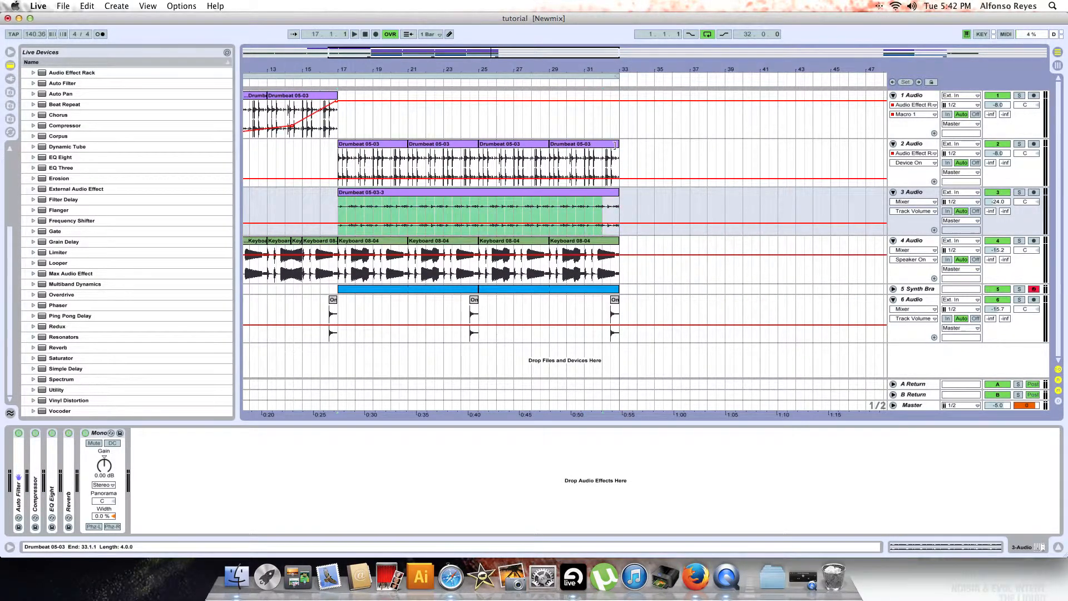
left_click_drag(619, 156, 351, 177)
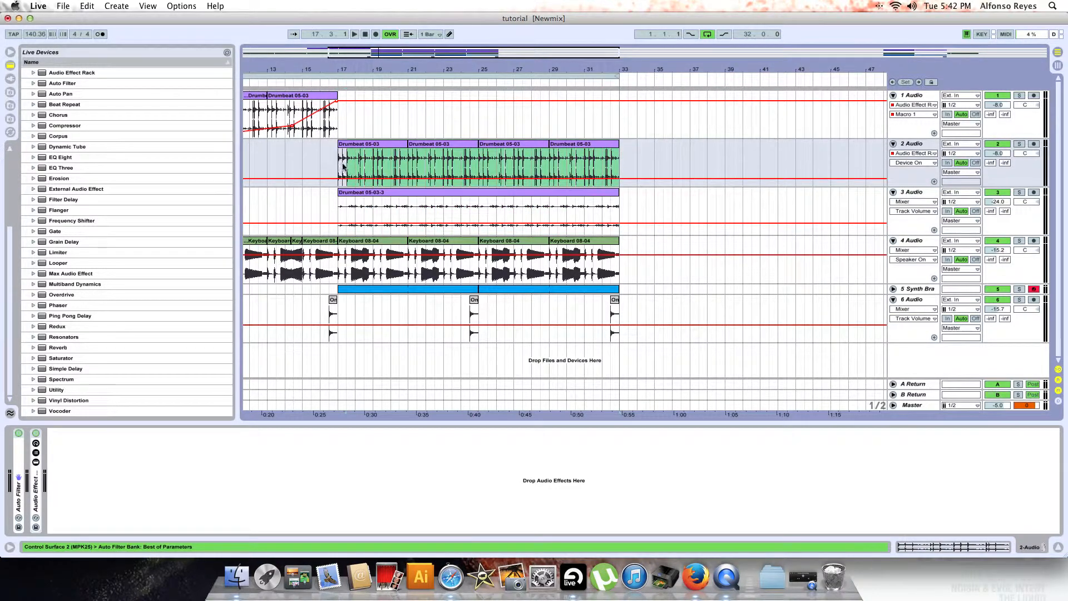
right_click(352, 146)
left_click(392, 205)
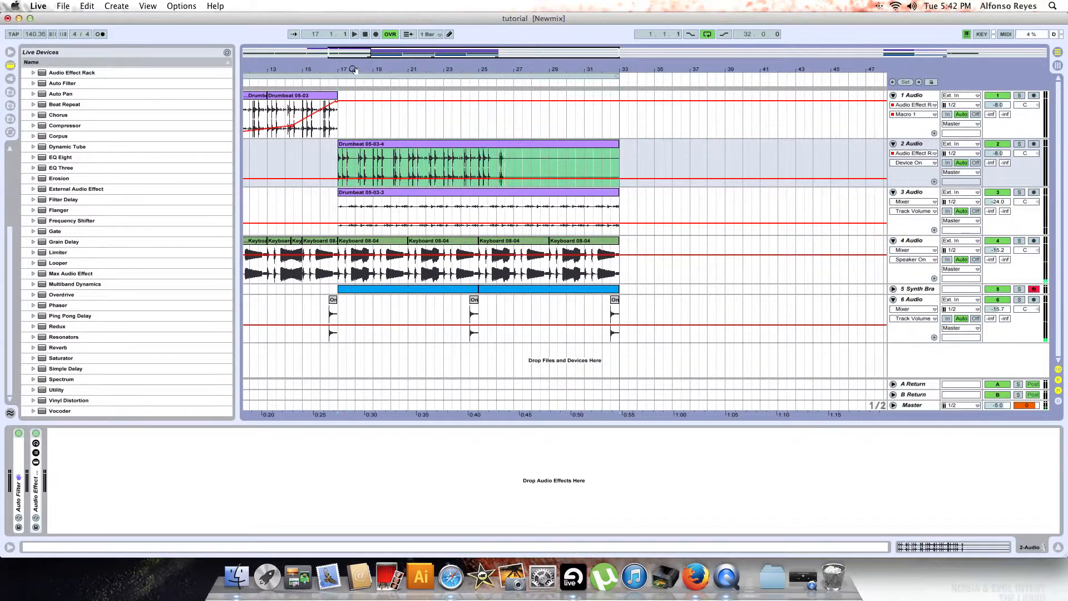
- Open the consolidated drum clip on 2 Audio and check its Clip Volume envelope
left_click_drag(352, 70, 351, 103)
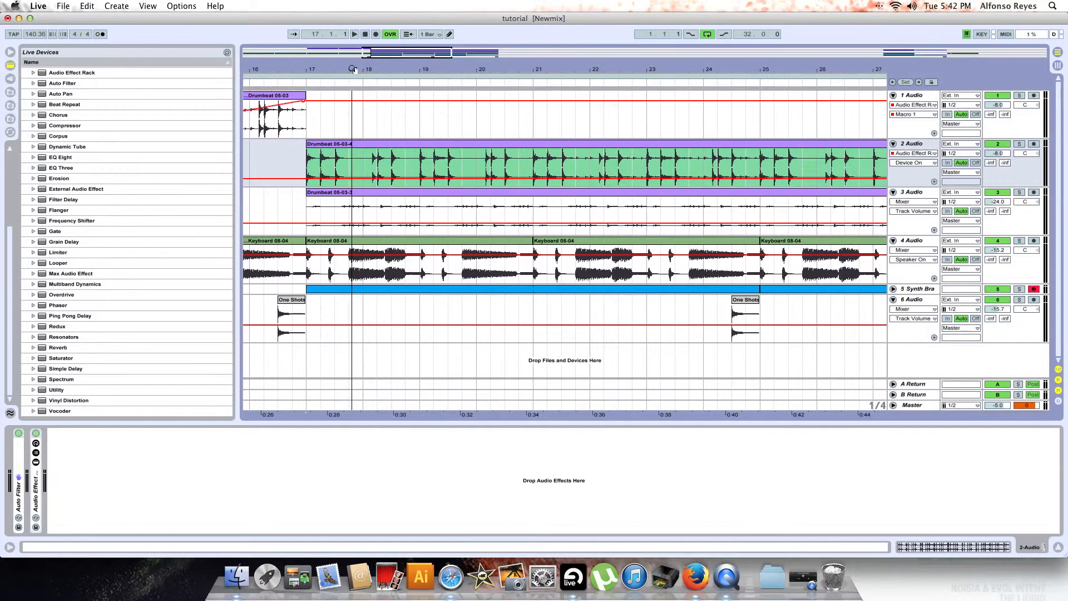
left_click(309, 158)
scroll(307, 158, "right", 3)
scroll(309, 158, "left", 3)
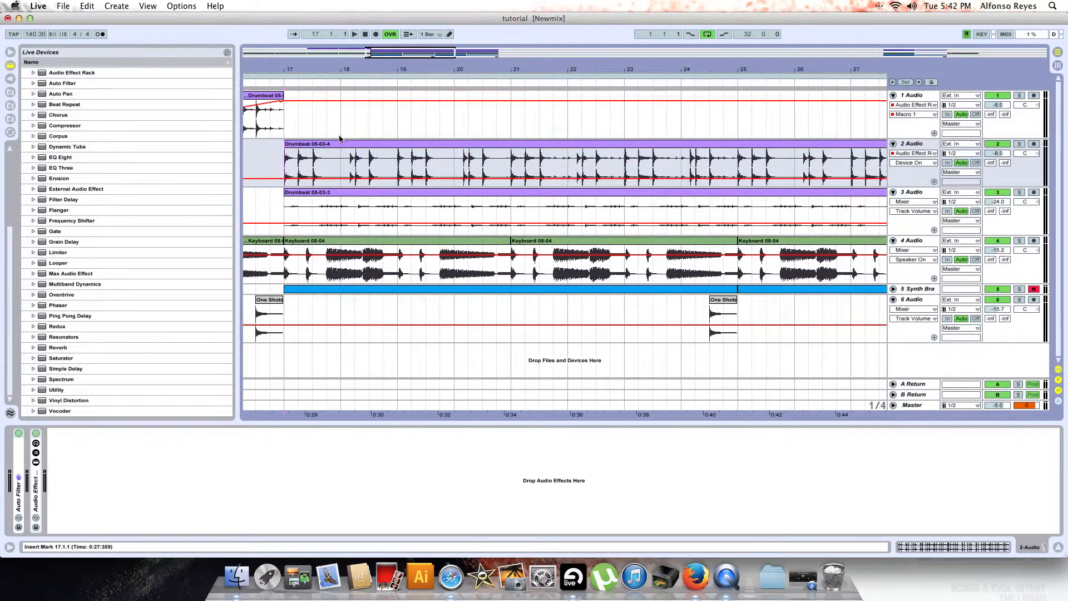
left_click(334, 147)
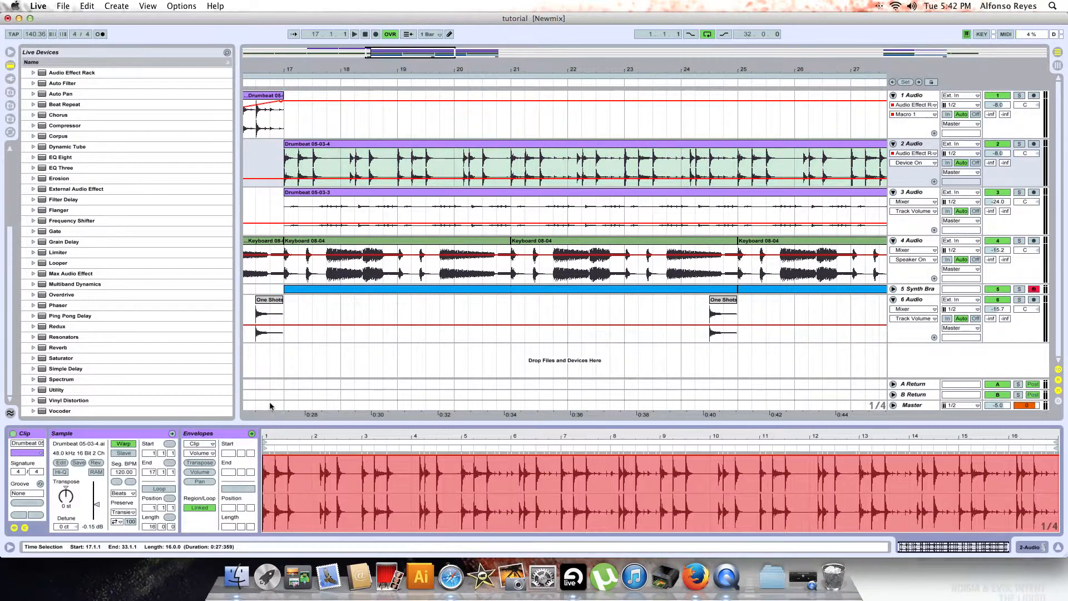
left_click(209, 444)
left_click(207, 452)
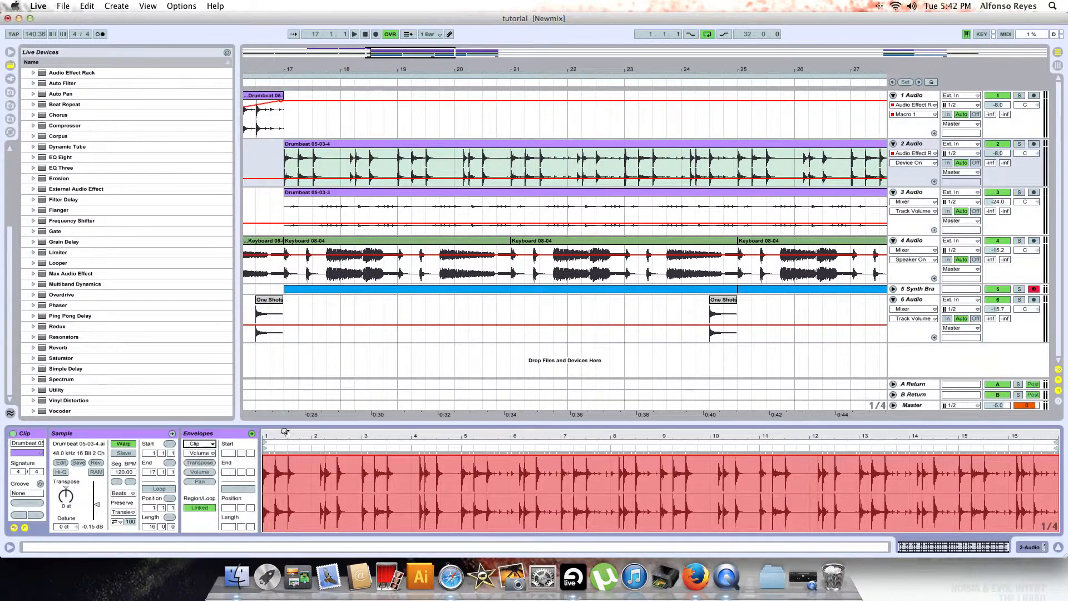
- Check which clip envelope parameters are available for the Drumbeat 05-03-4 clip on 2 Audio
left_click(206, 452)
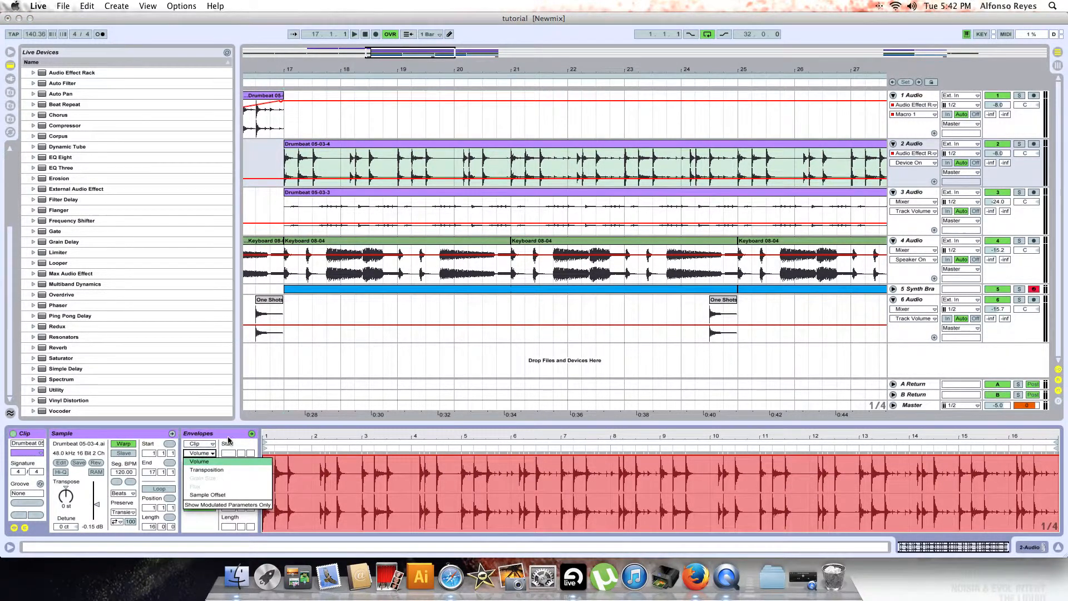
left_click(229, 440)
left_click(208, 455)
left_click(217, 435)
- Inspect the device chain of 1 Audio: the Audio Effect Rack with its Macro 1, the Auto Filter and the Reverb
left_click_drag(294, 75, 294, 64)
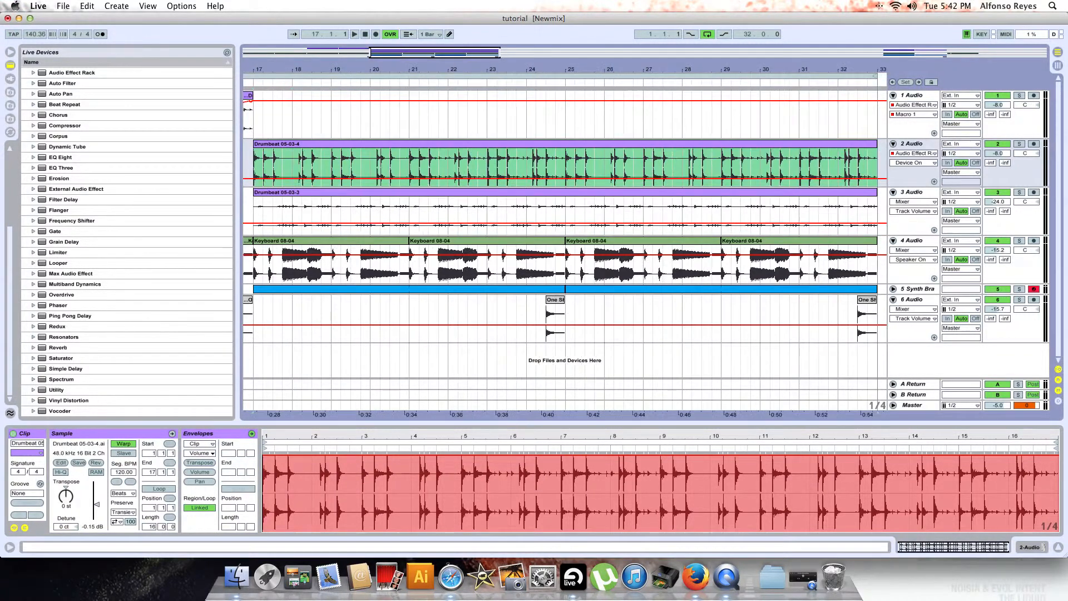
scroll(335, 134, "left", 5)
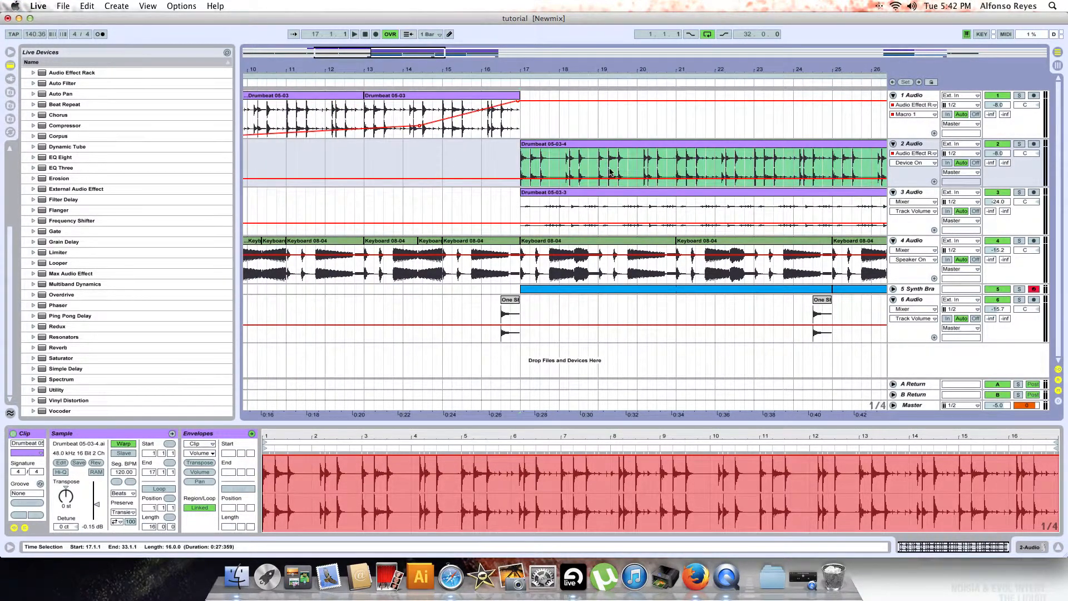
scroll(610, 172, "right", 4)
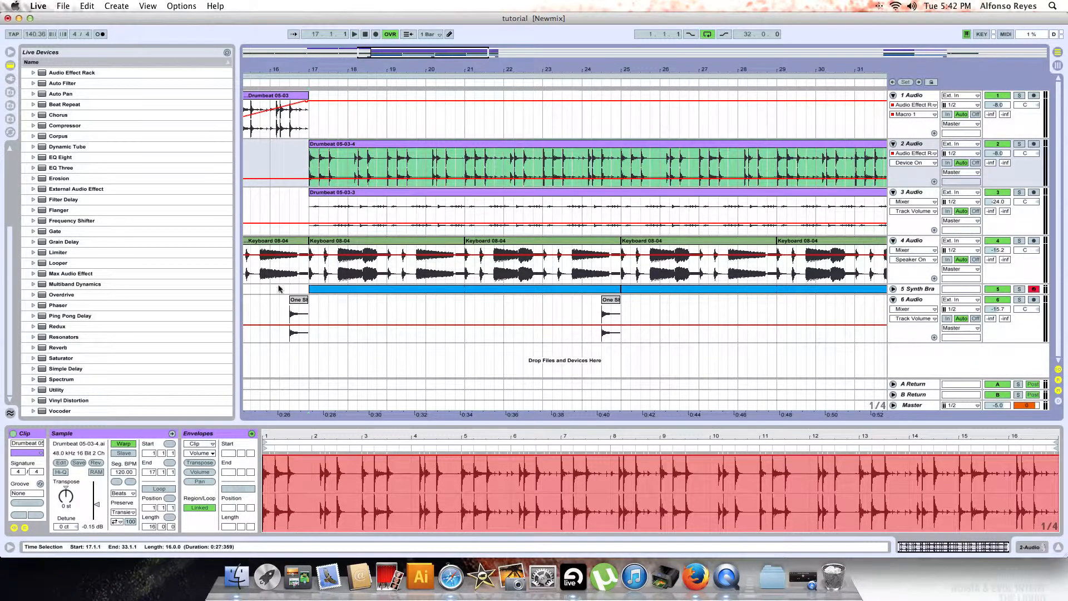
left_click_drag(570, 70, 566, 64)
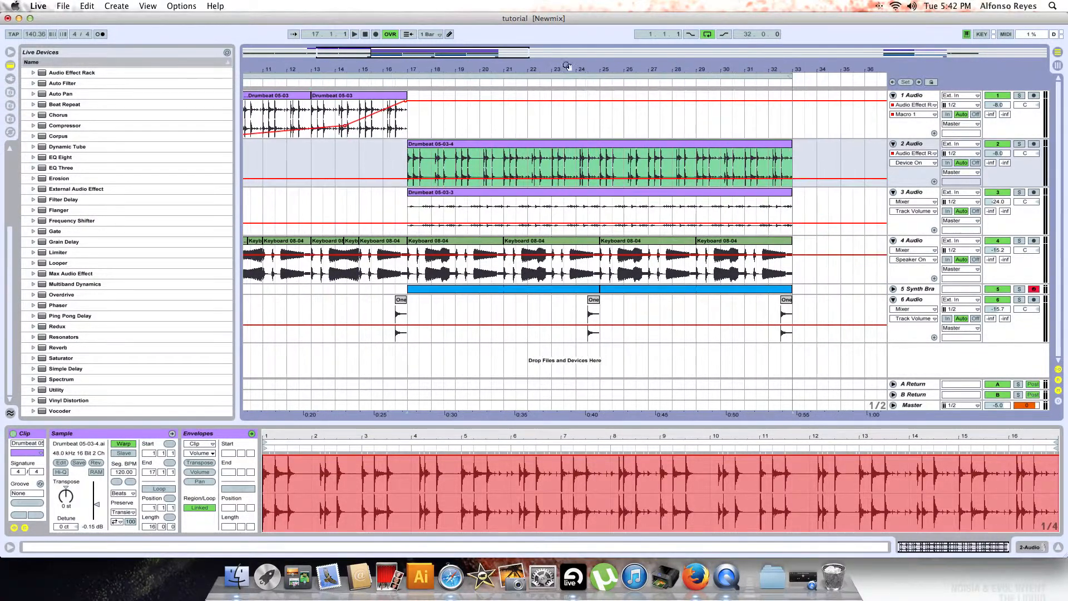
scroll(419, 135, "left", 4)
left_click(384, 123)
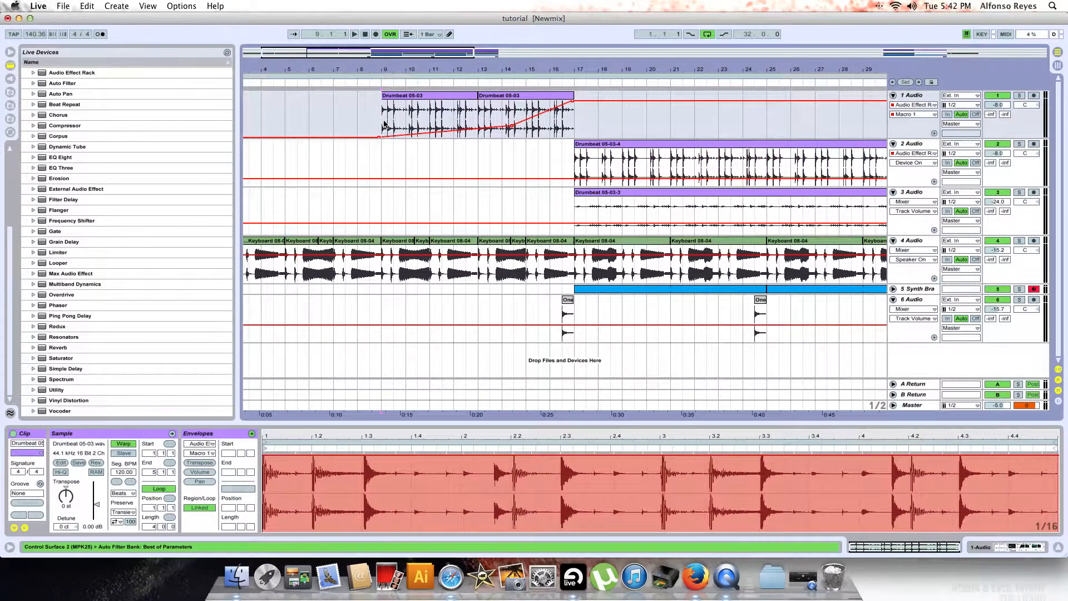
left_click(911, 96)
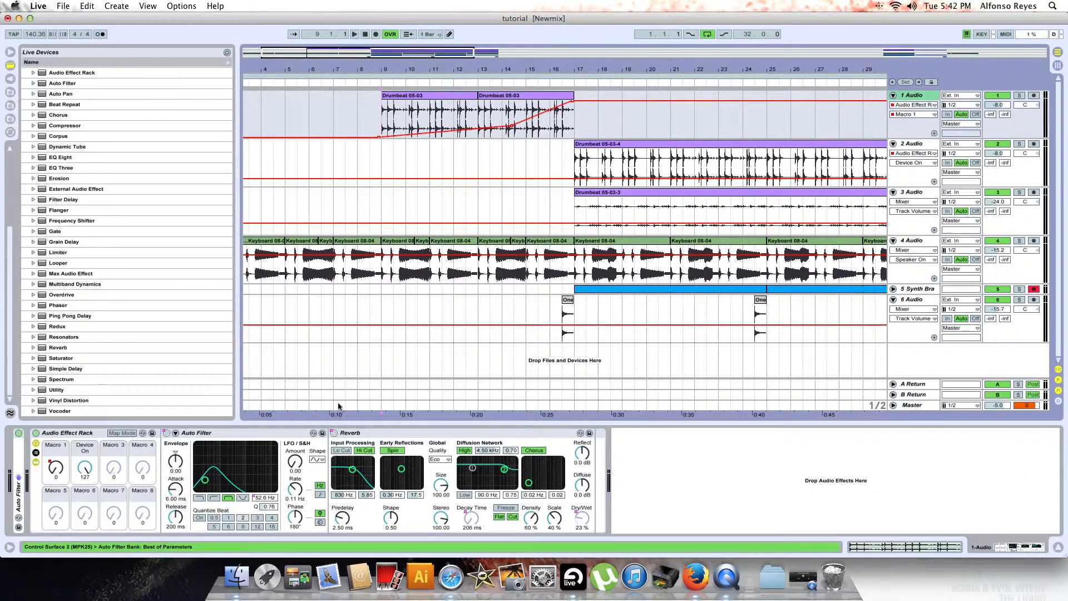
left_click(66, 437)
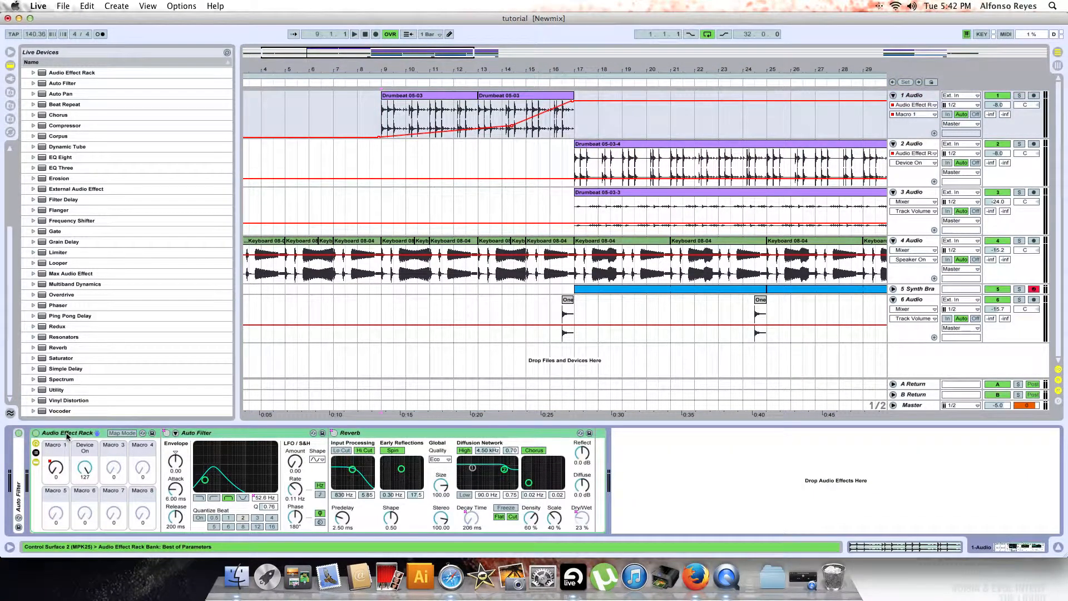
left_click(220, 435)
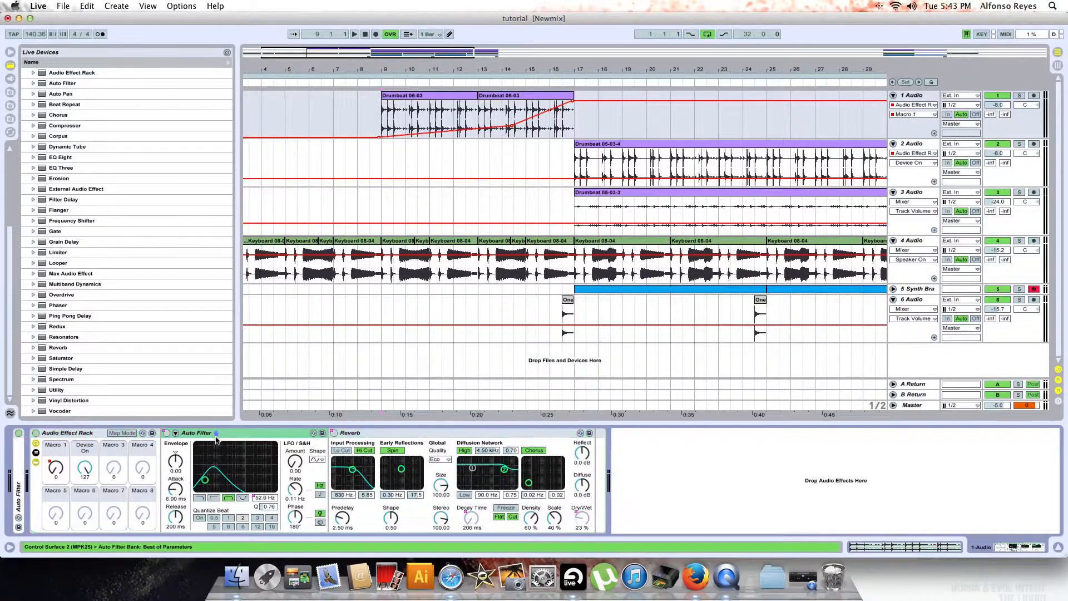
left_click(352, 436)
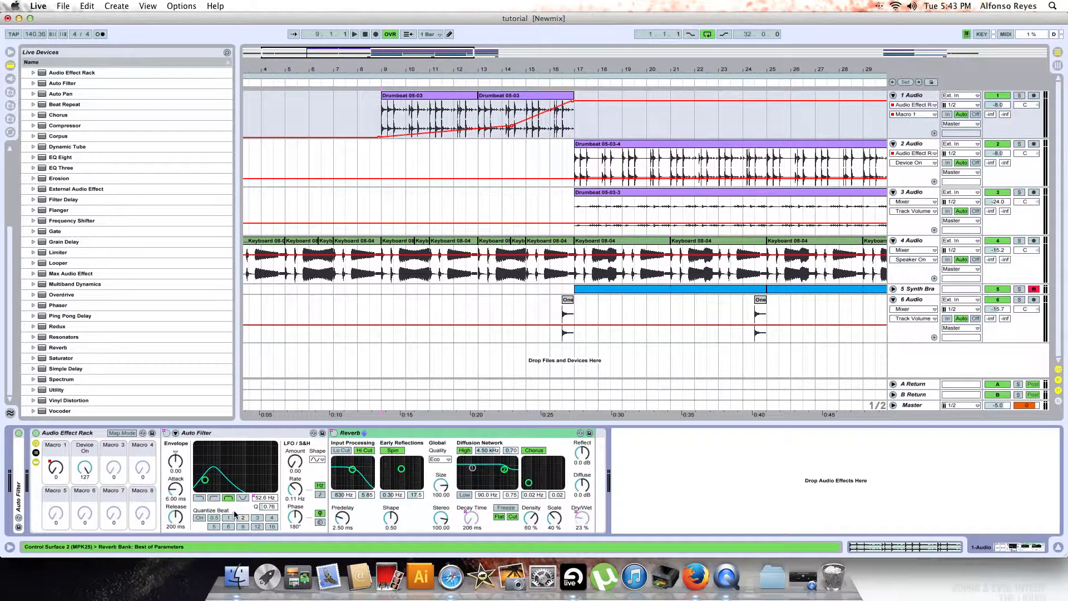
left_click(57, 469)
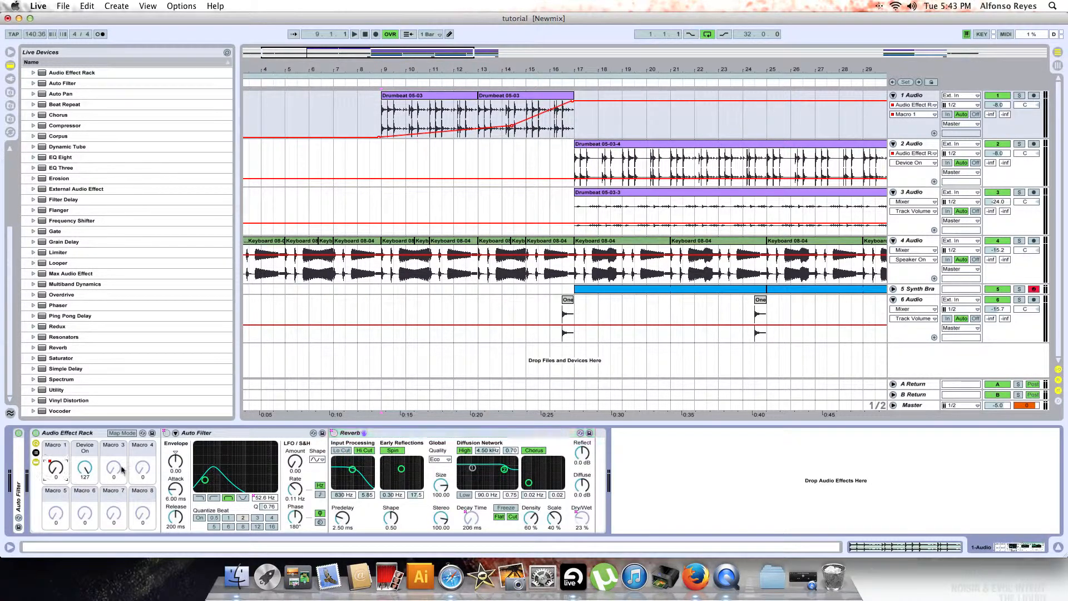
- Map the Auto Filter's envelope modulation, LFO amount, LFO rate and LFO phase to Macro 1 of the rack on 1 Audio
left_click(175, 461)
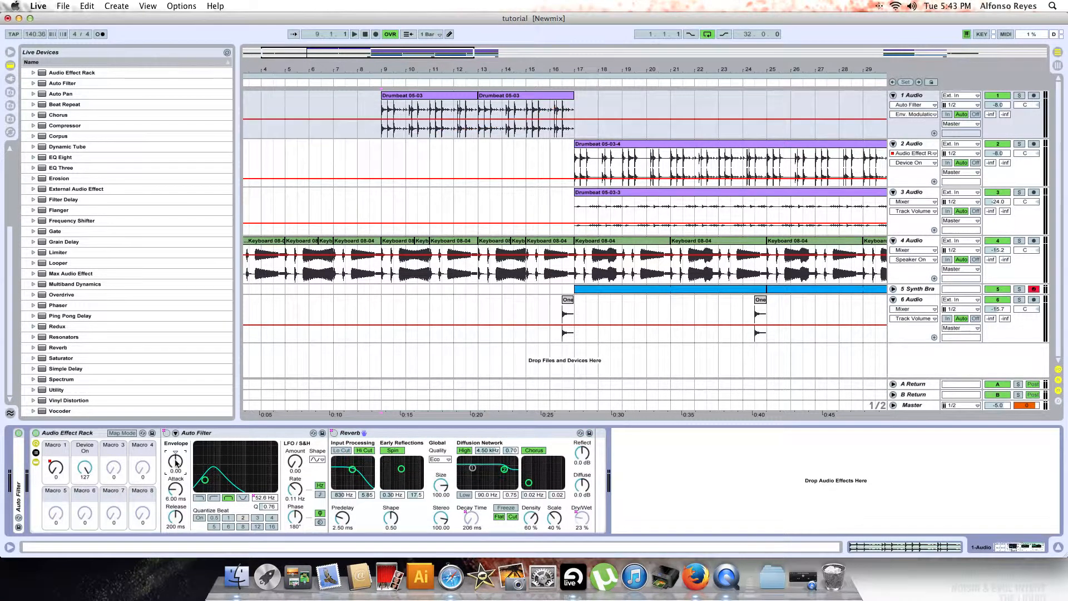
right_click(176, 466)
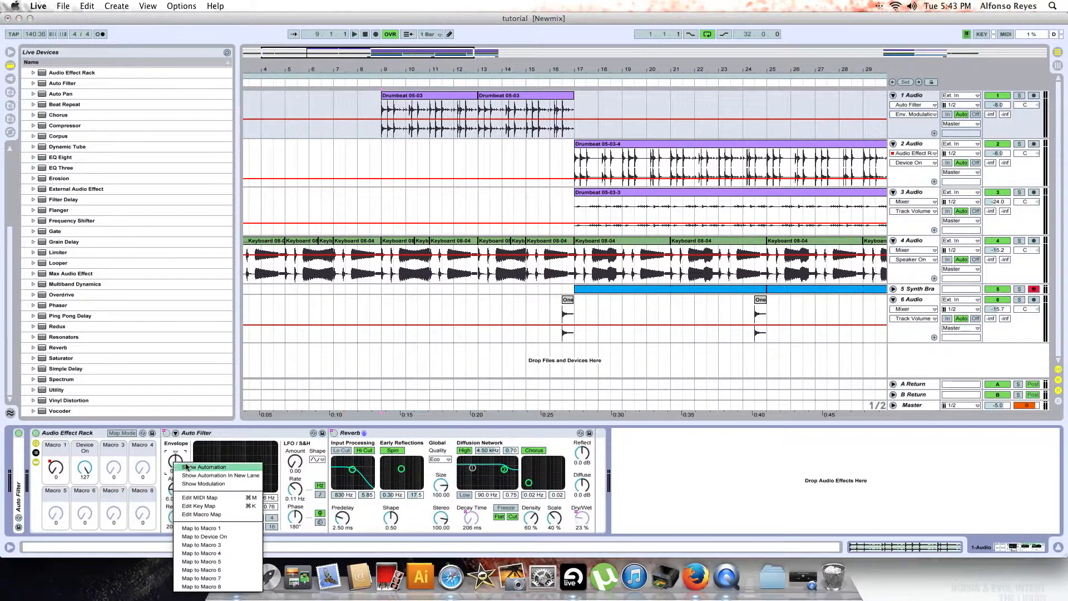
left_click(192, 528)
right_click(289, 466)
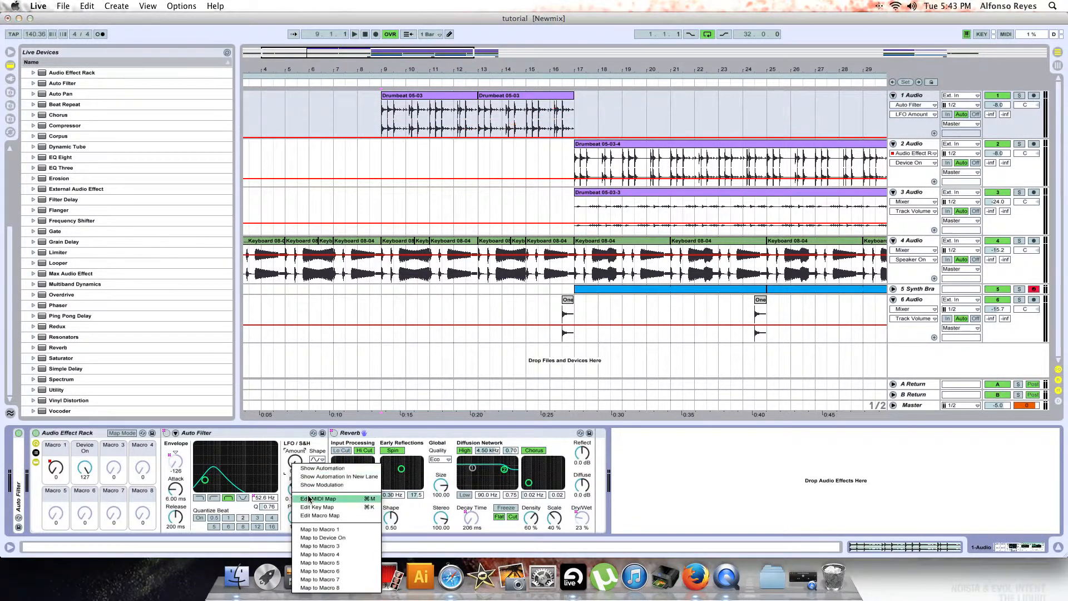
left_click(311, 532)
right_click(294, 497)
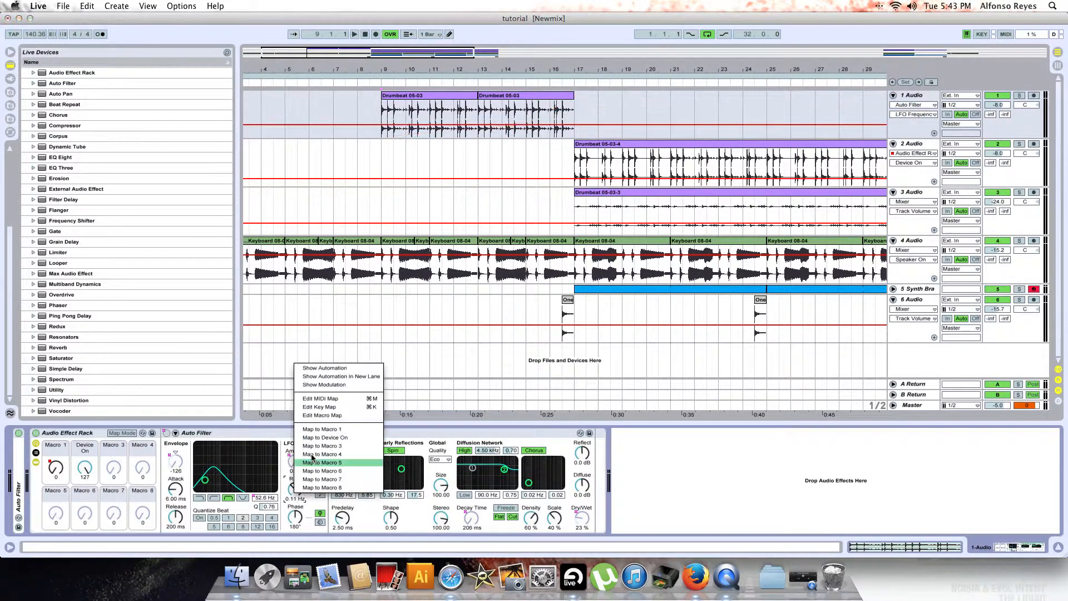
left_click(312, 429)
right_click(294, 517)
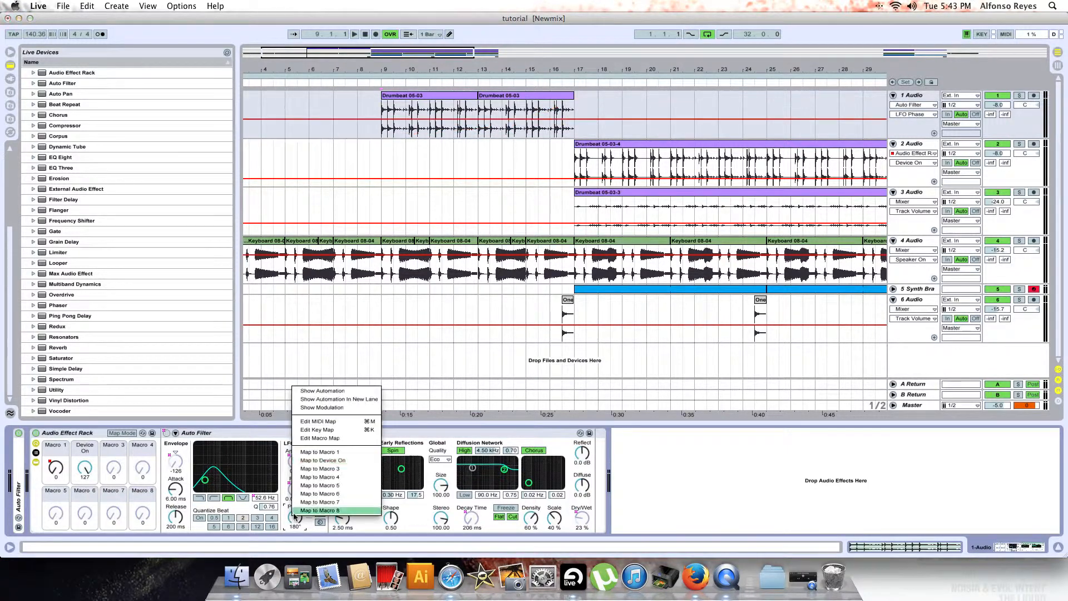
left_click(316, 452)
- Test Macro 1 by sweeping it to 91 and back to 37, and undo the Auto Filter mappings
mouse_move(56, 467)
left_mouse_down()
mouse_move(56, 404)
mouse_move(56, 469)
mouse_move(55, 424)
mouse_move(56, 462)
mouse_move(56, 445)
mouse_move(74, 477)
left_mouse_up()
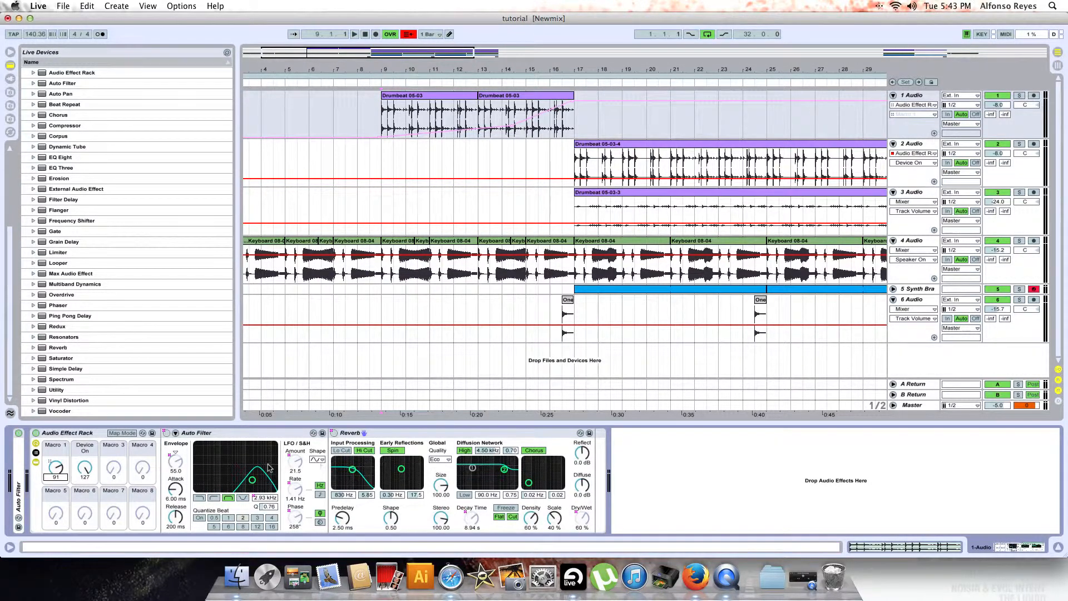
left_click_drag(53, 468, 54, 471)
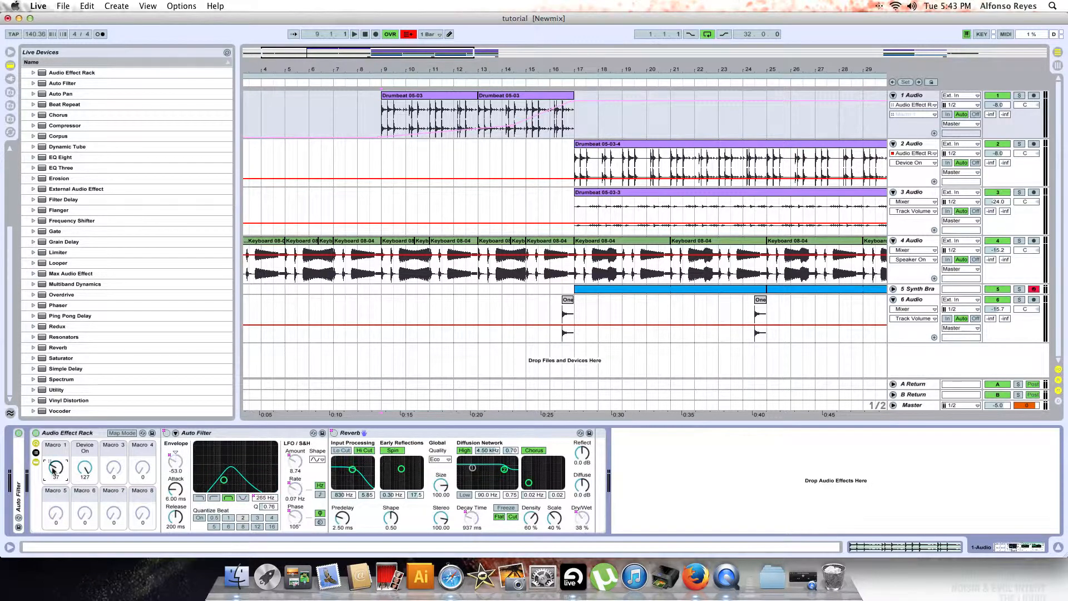
key("super+z")
key("super+z")
key("super+z")
key("super+z")
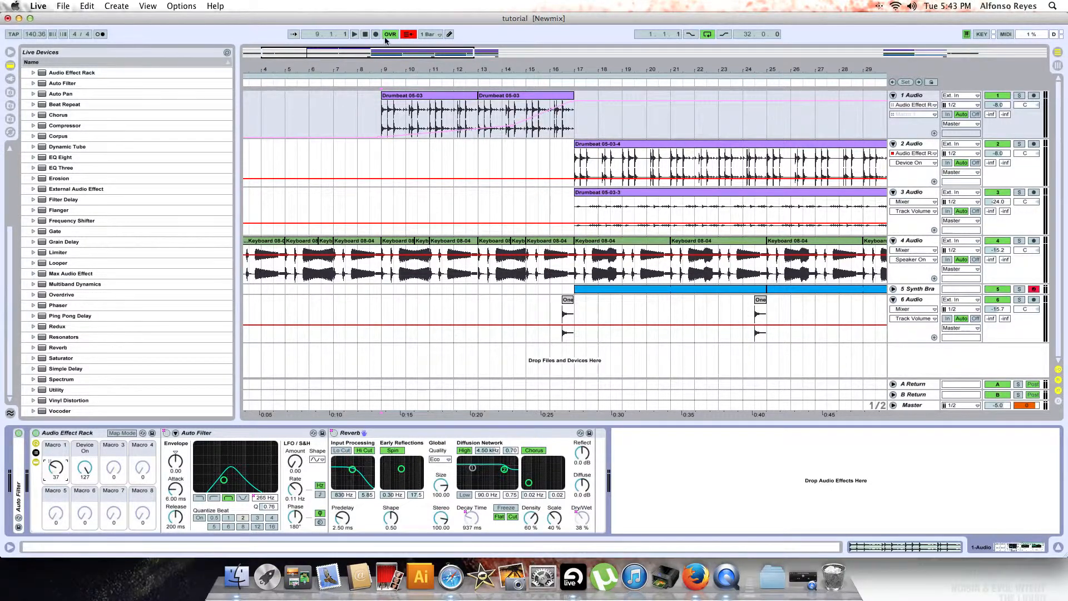
- Re-enable the overridden automation and move the first Macro 1 breakpoint on 1 Audio to the start of the drum clip at bar 9
left_click(408, 34)
left_click_drag(379, 136, 381, 137)
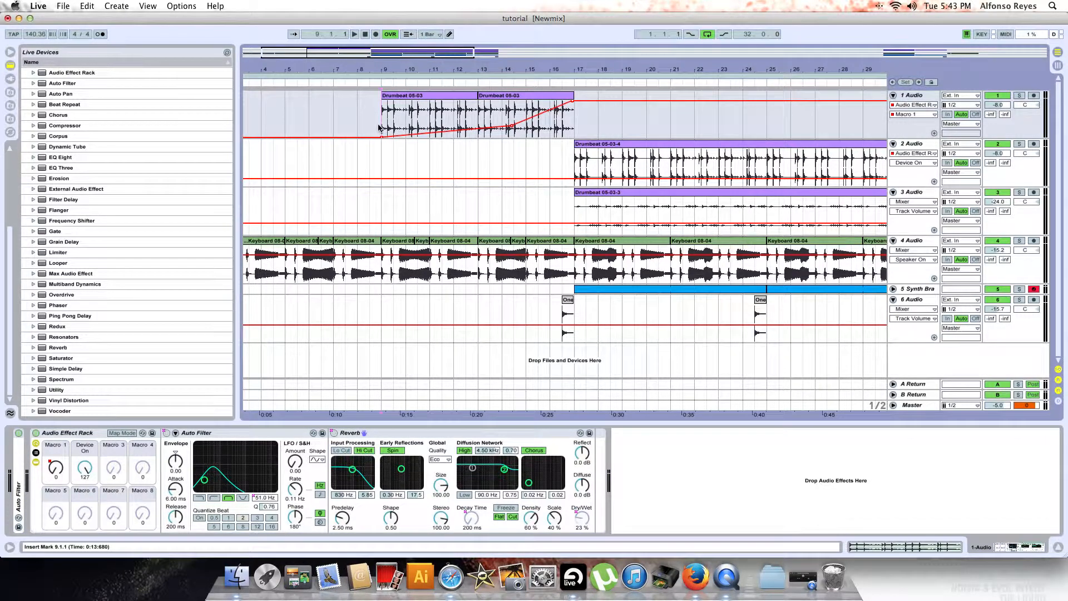
- Play the arrangement from bar 9 past bar 17 to hear the Macro 1 automation on the drums
key("space")
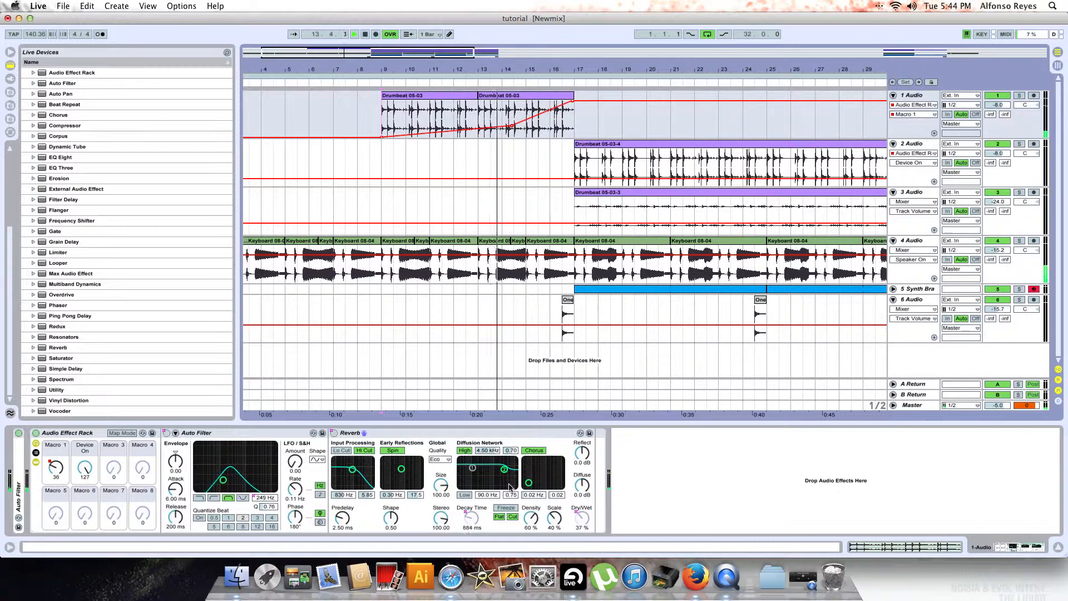
key("XF86AudioRaiseVolume")
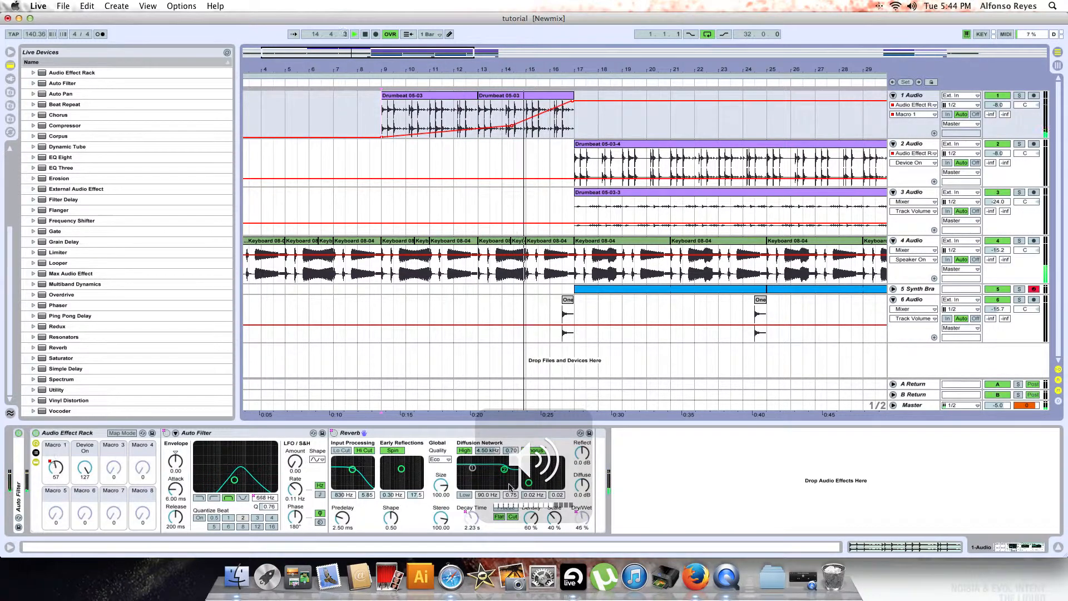
key("XF86AudioLowerVolume")
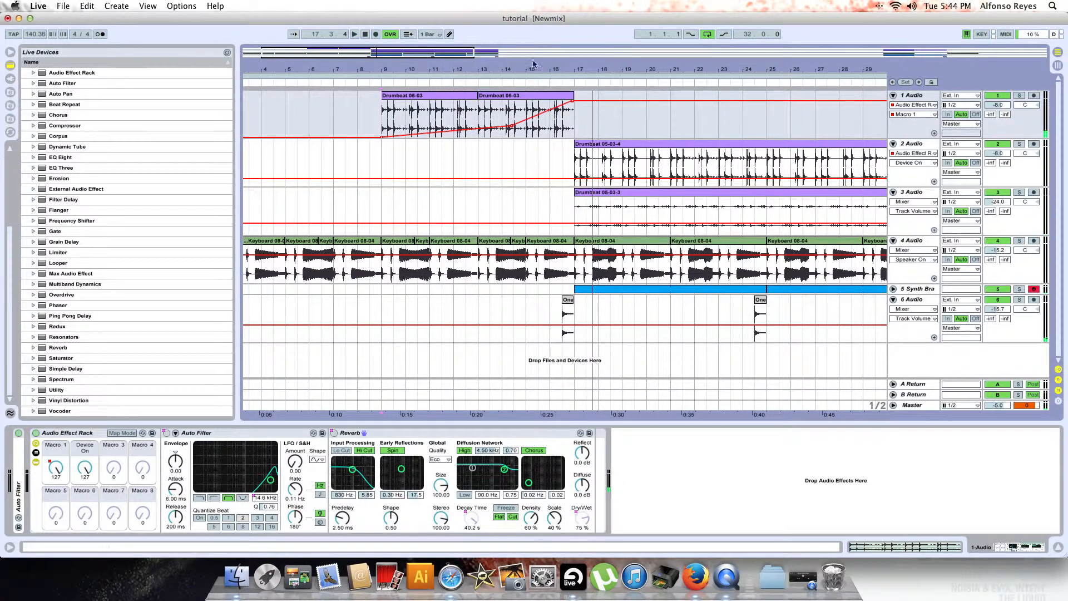
key("space")
- Compare the Macro 1 automation on 1 Audio at bars 13 and 16, and select the Drumbeat 05-03-4 clip on 2 Audio
left_click(479, 110)
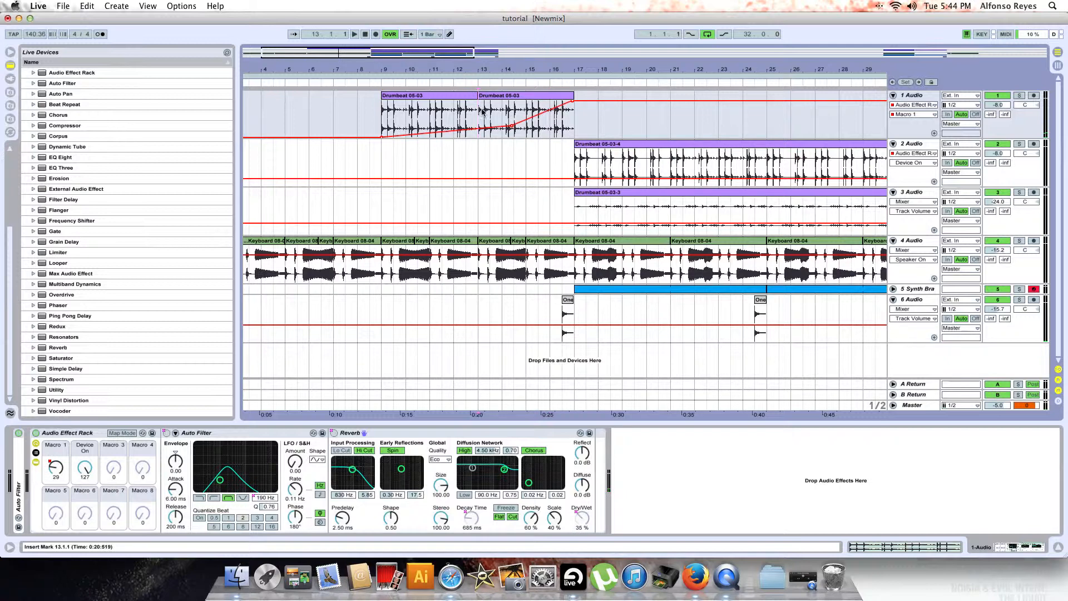
scroll(557, 162, "right", 5)
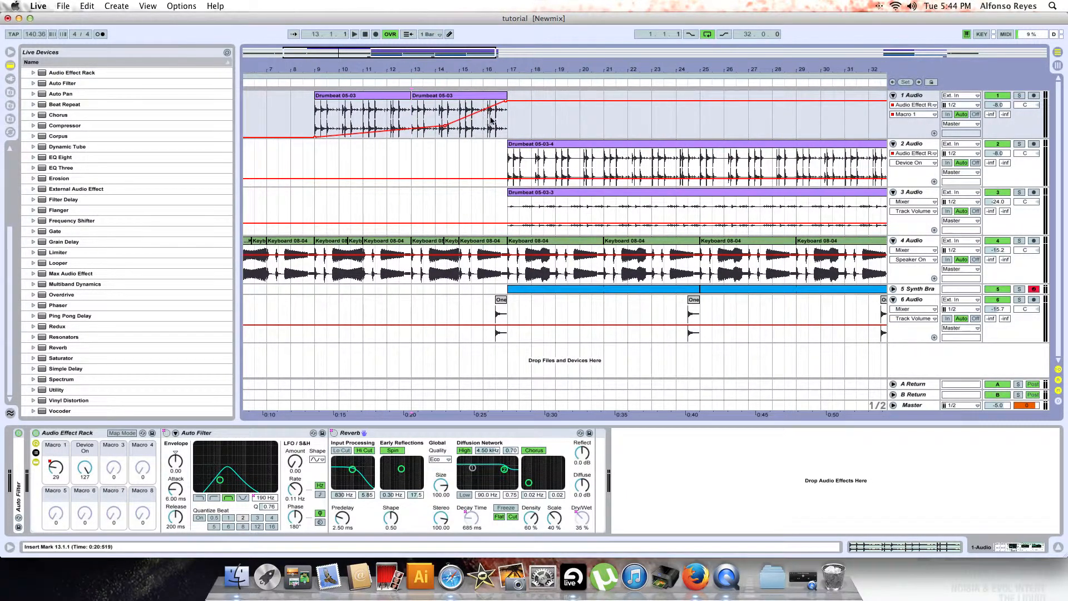
left_click_drag(502, 133, 557, 127)
left_click(483, 134)
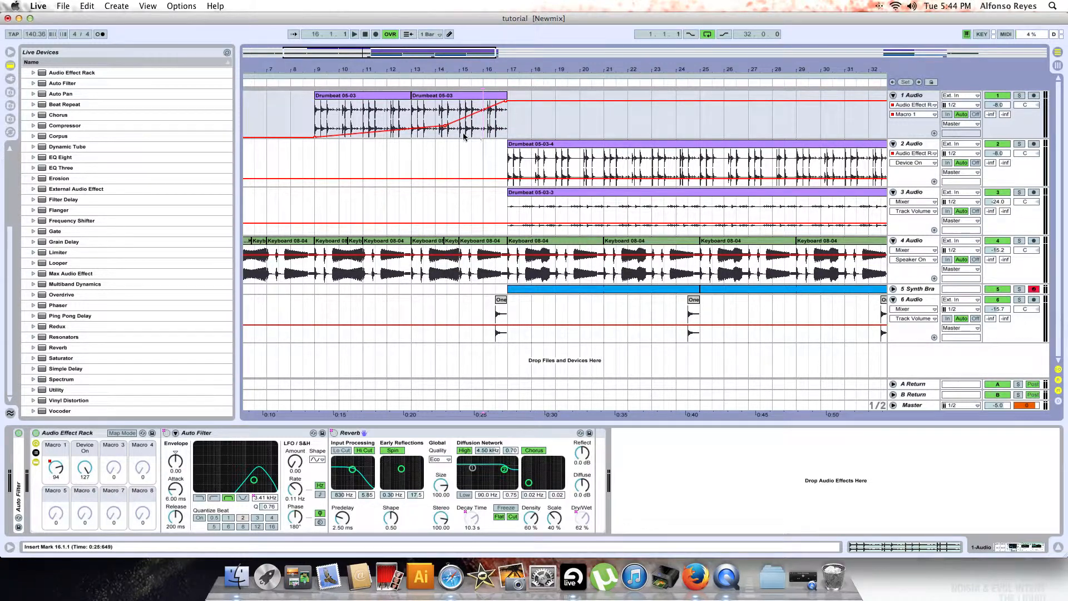
left_click(518, 145)
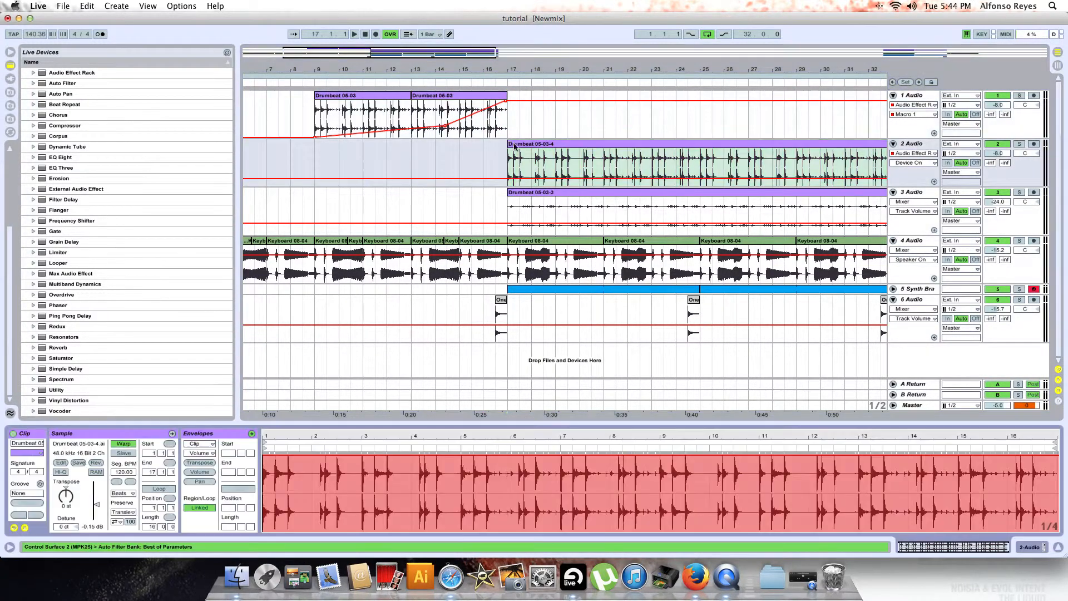
left_click_drag(443, 67, 443, 62)
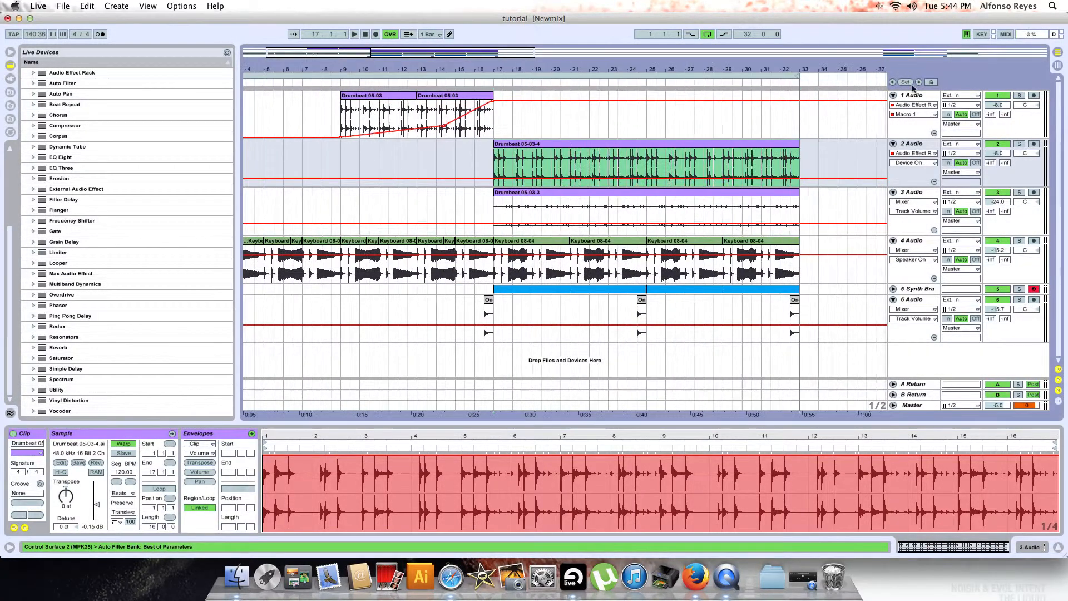
- Show the devices of 1 Audio, fold the chain, and unfold the Audio Effect Rack and its Auto Filter
left_click(913, 98)
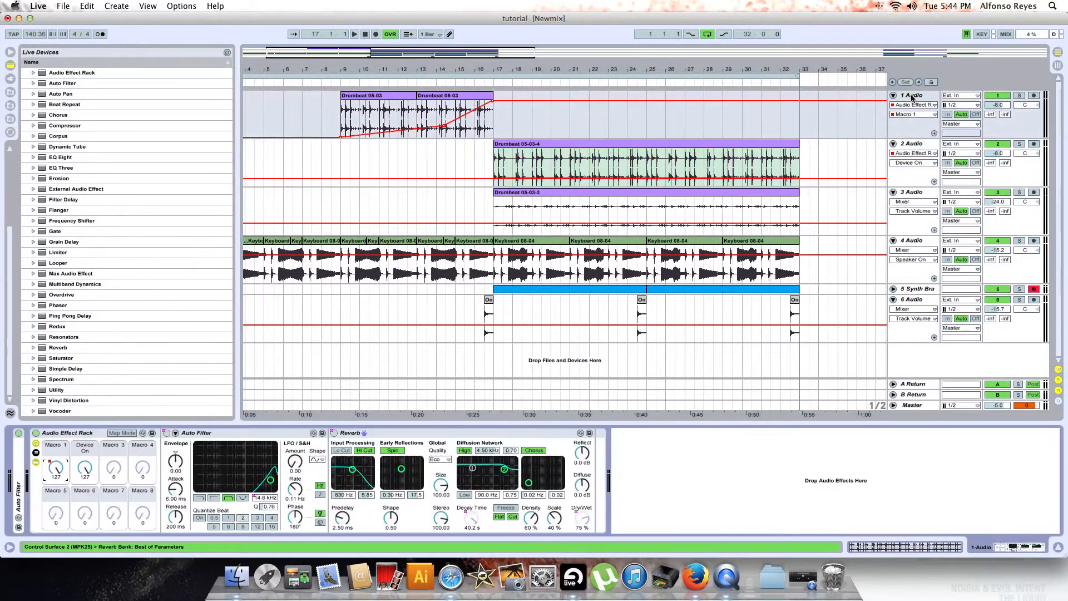
double_click(213, 436)
double_click(211, 436)
double_click(92, 433)
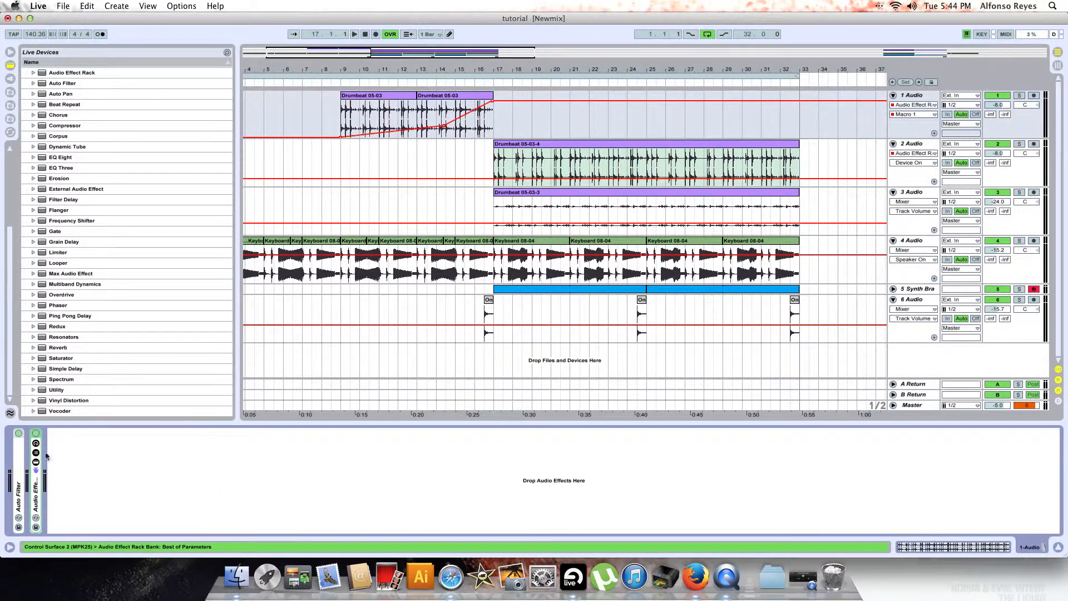
double_click(39, 486)
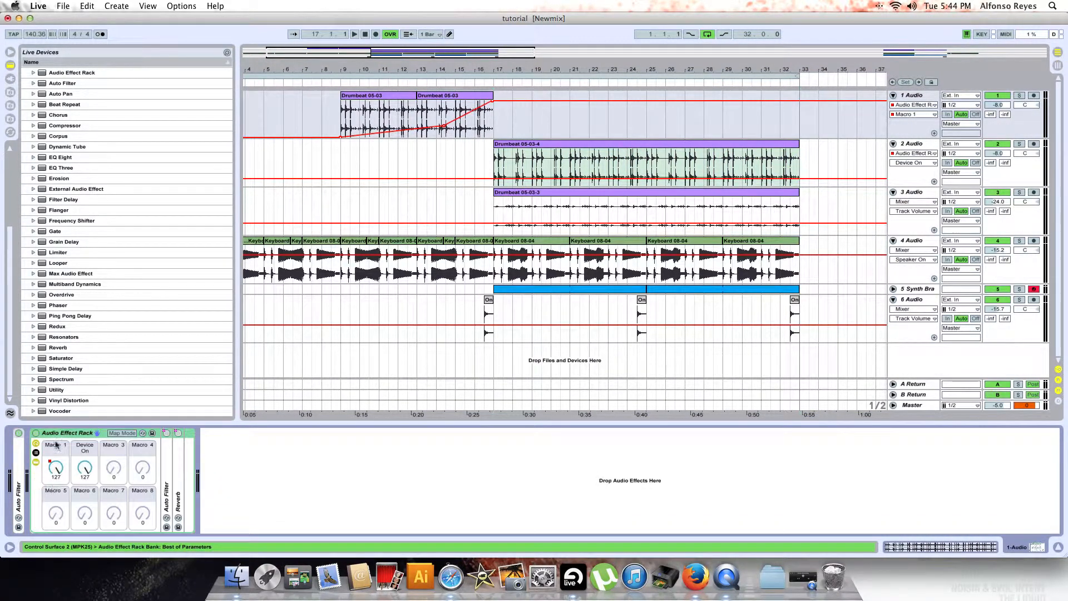
left_click(168, 470)
double_click(168, 471)
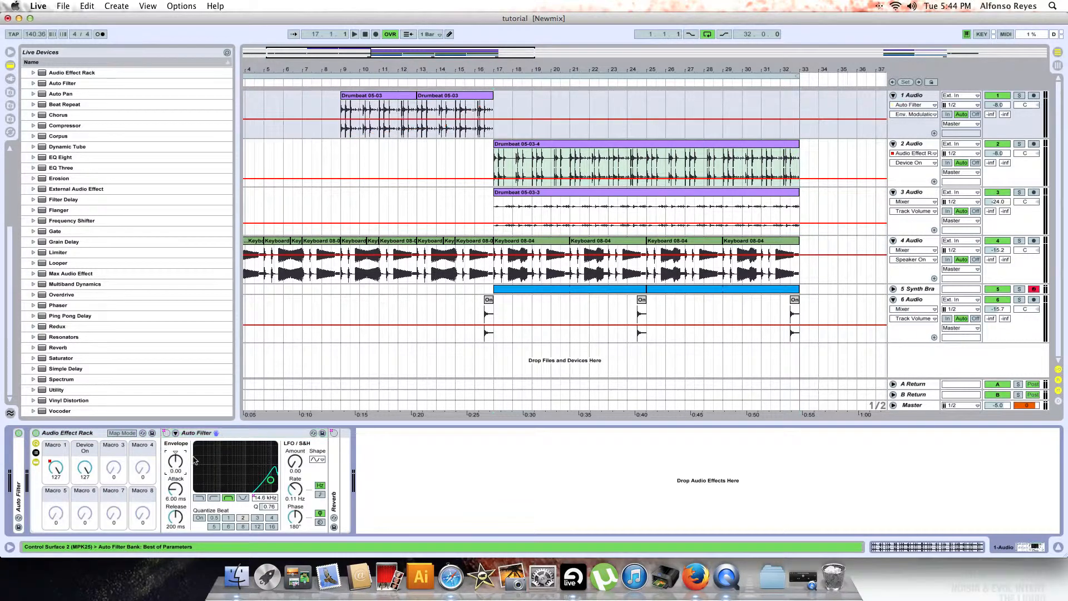
- Add a track with an empty Instrument Rack after 6 Audio in Session View
key("Tab")
right_click(564, 131)
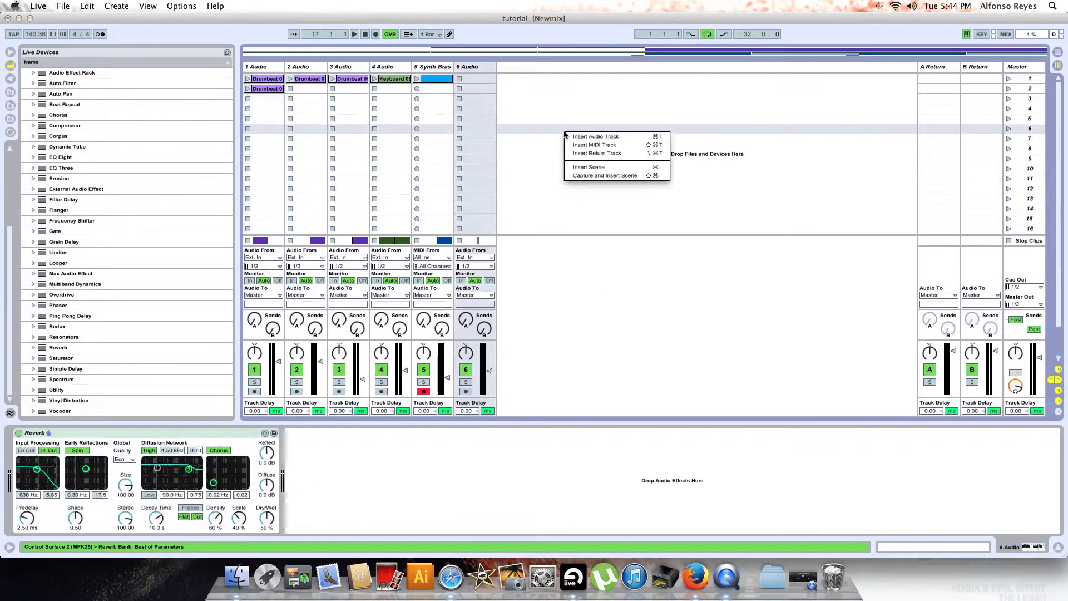
left_click(64, 89)
scroll(64, 89, "up", 1)
scroll(61, 92, "up", 5)
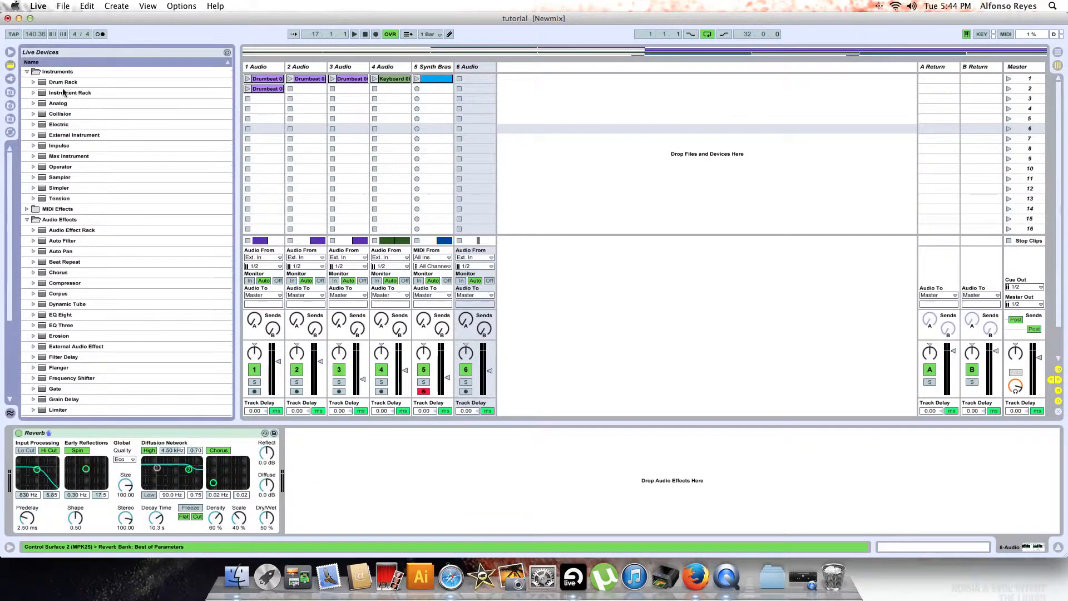
left_click(34, 94)
left_click_drag(51, 93, 551, 87)
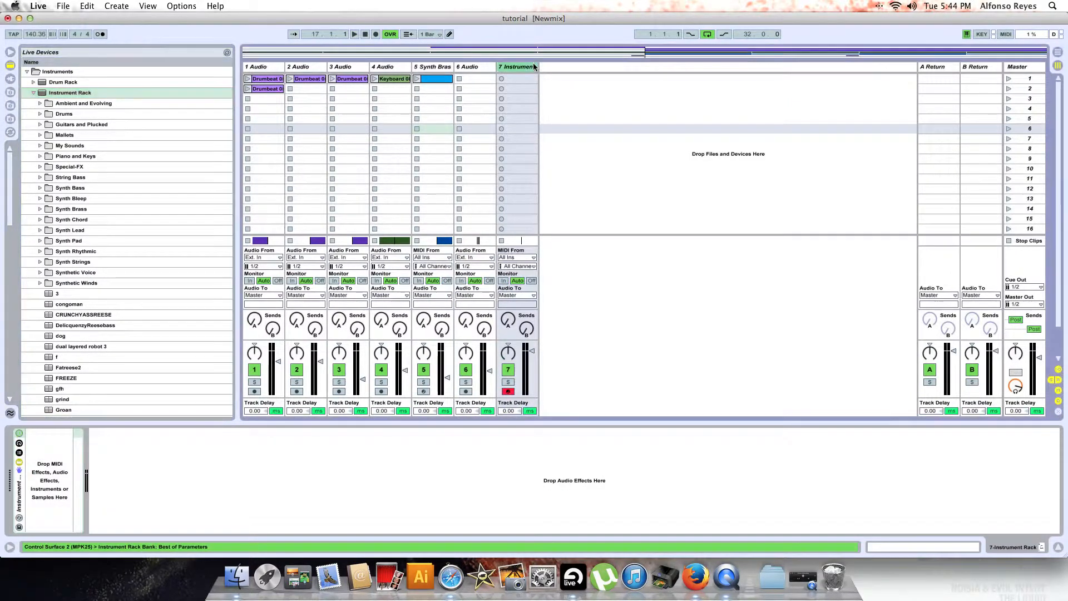
- Load the Pad-A Snow Pad preset from the Synth Pad folder into the empty Instrument Rack and show the rack's chain list
double_click(17, 497)
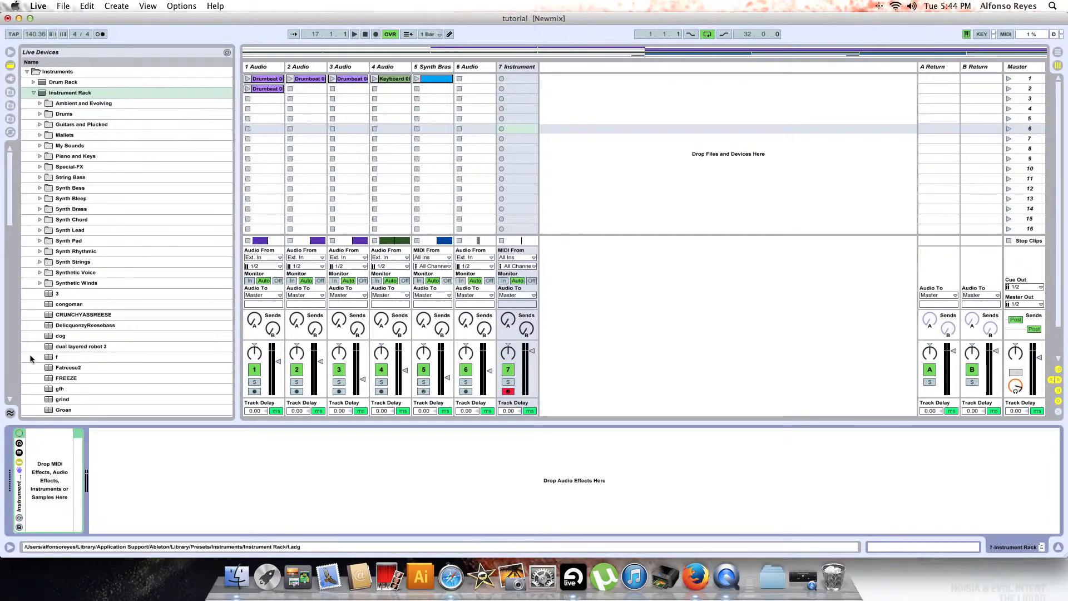
scroll(31, 359, "down", 5)
scroll(57, 160, "up", 5)
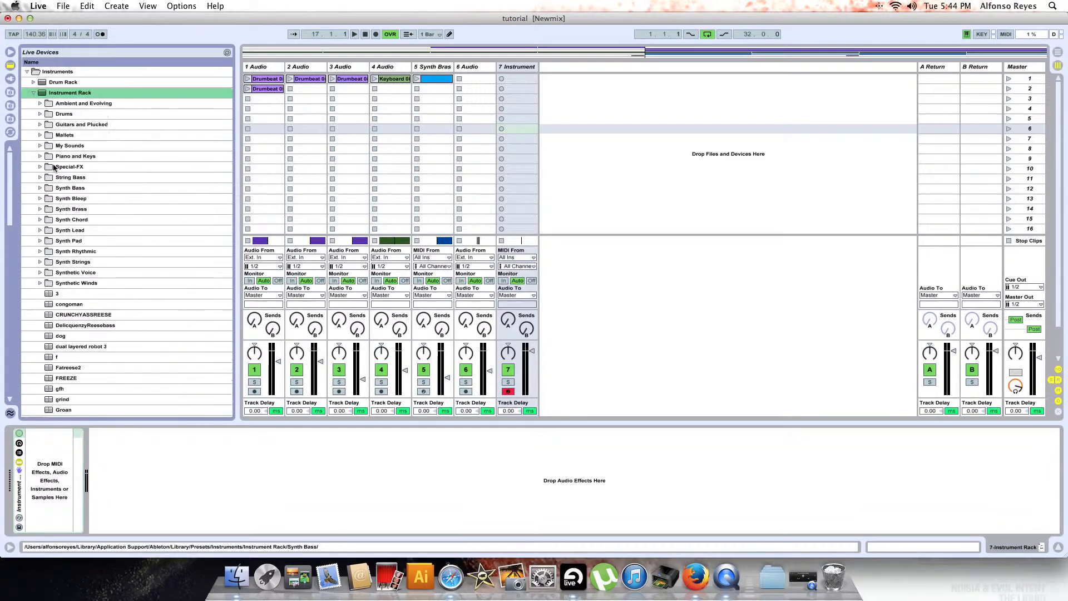
left_click(33, 93)
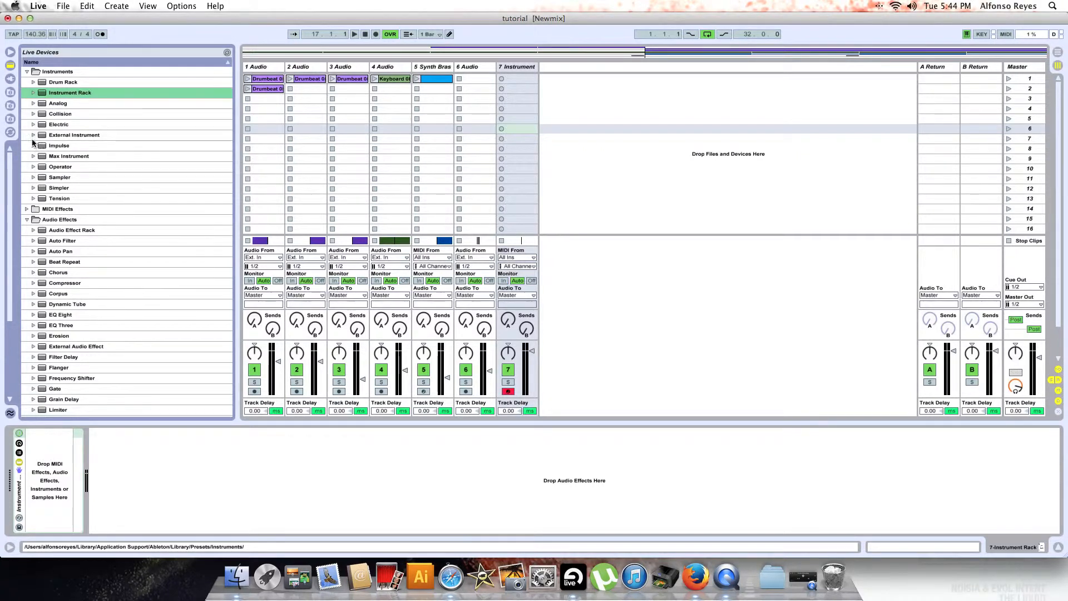
left_click(33, 92)
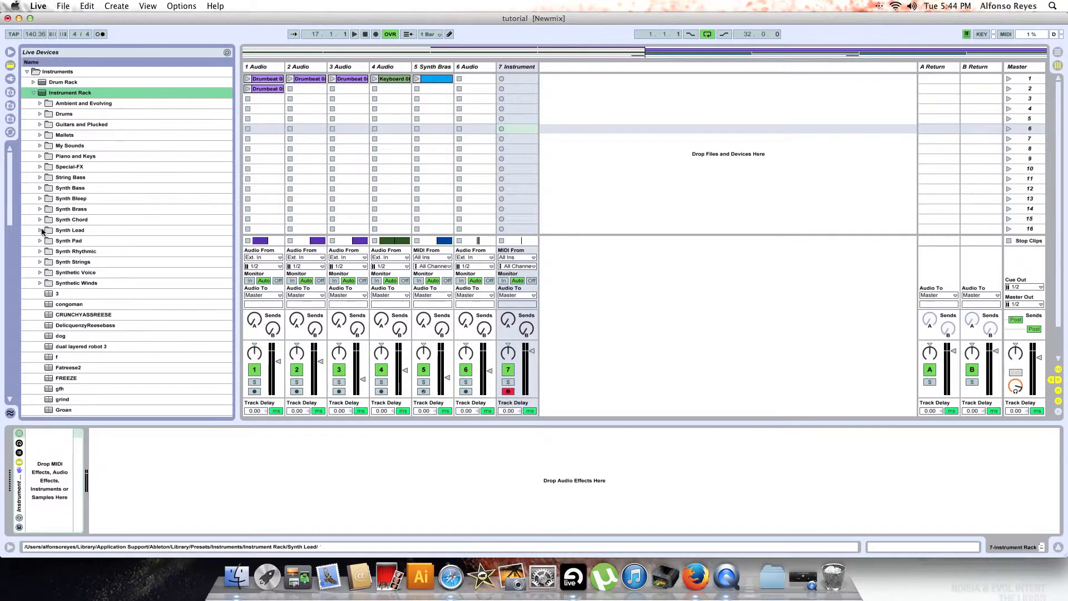
left_click(40, 241)
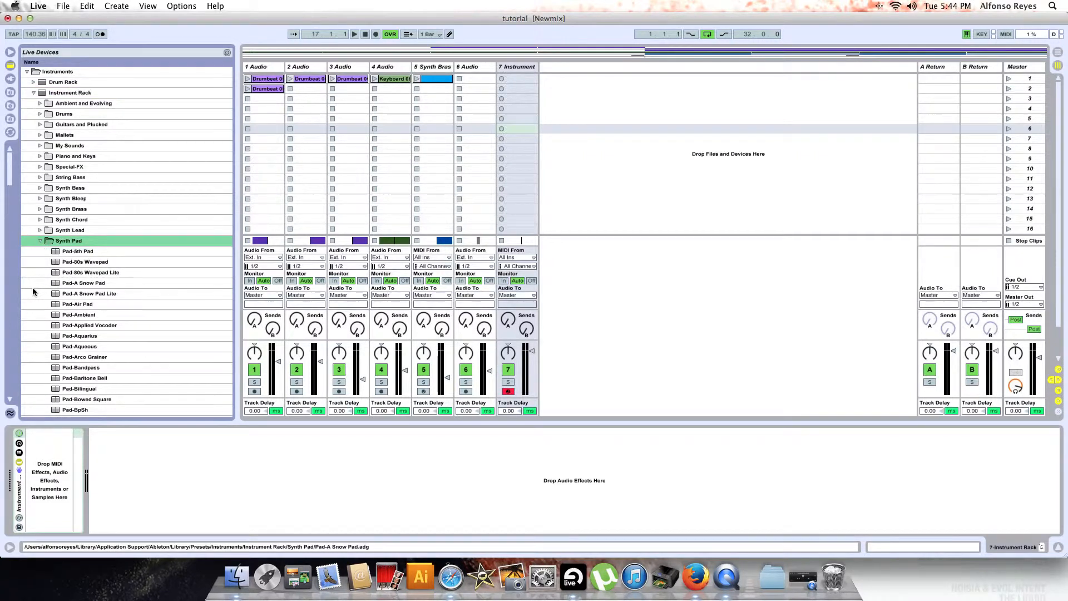
left_click(89, 284)
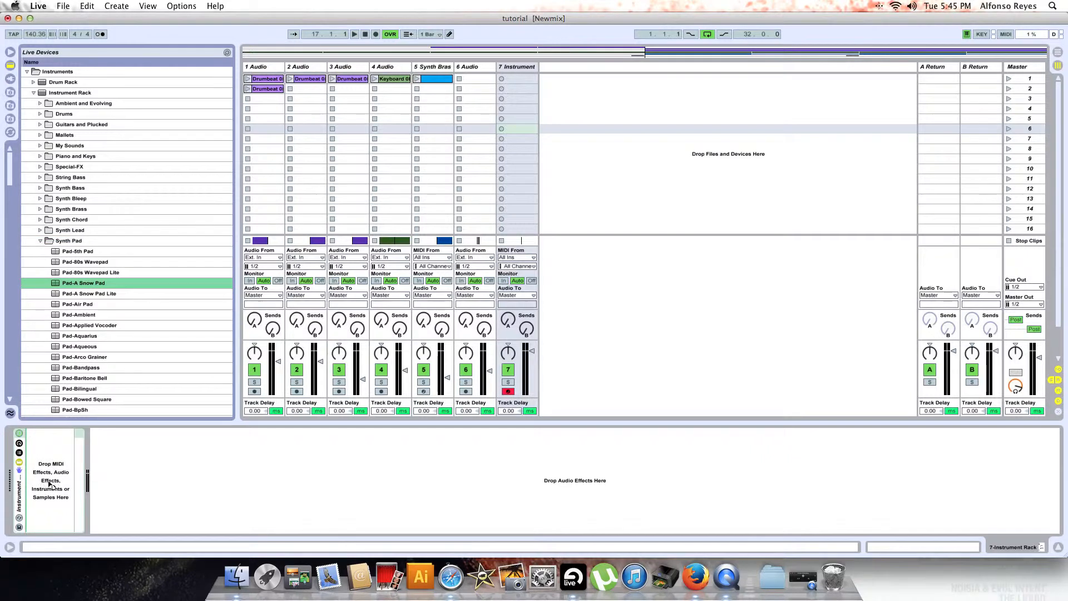
left_click_drag(89, 284, 12, 443)
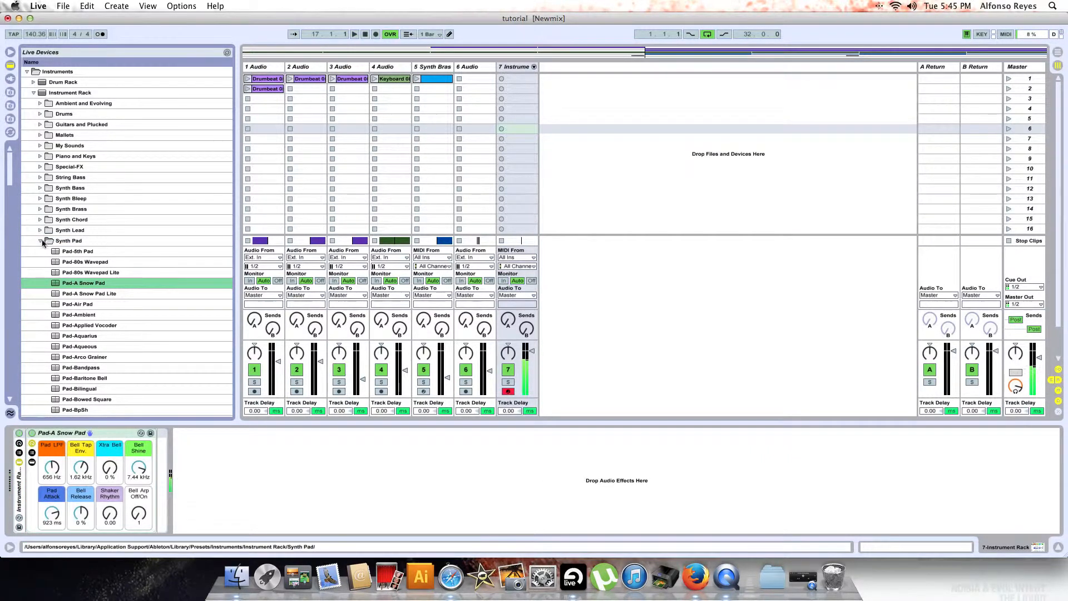
left_click(18, 453)
left_click(61, 460)
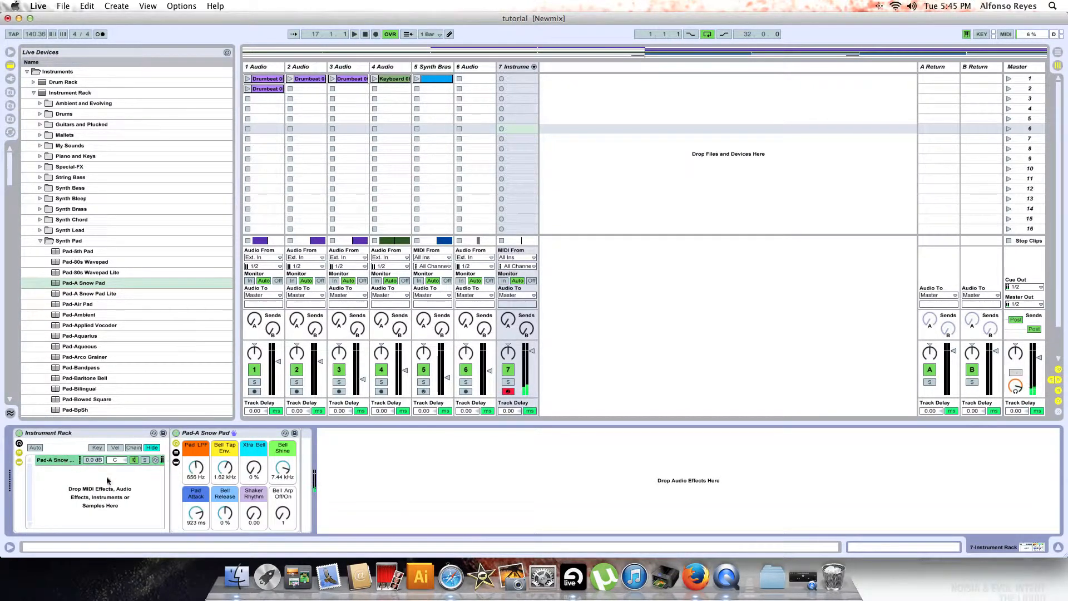
- Add the Synth Bleep preset Bleep-Pong as a second chain in the Instrument Rack and lower track 7's volume
left_click(40, 240)
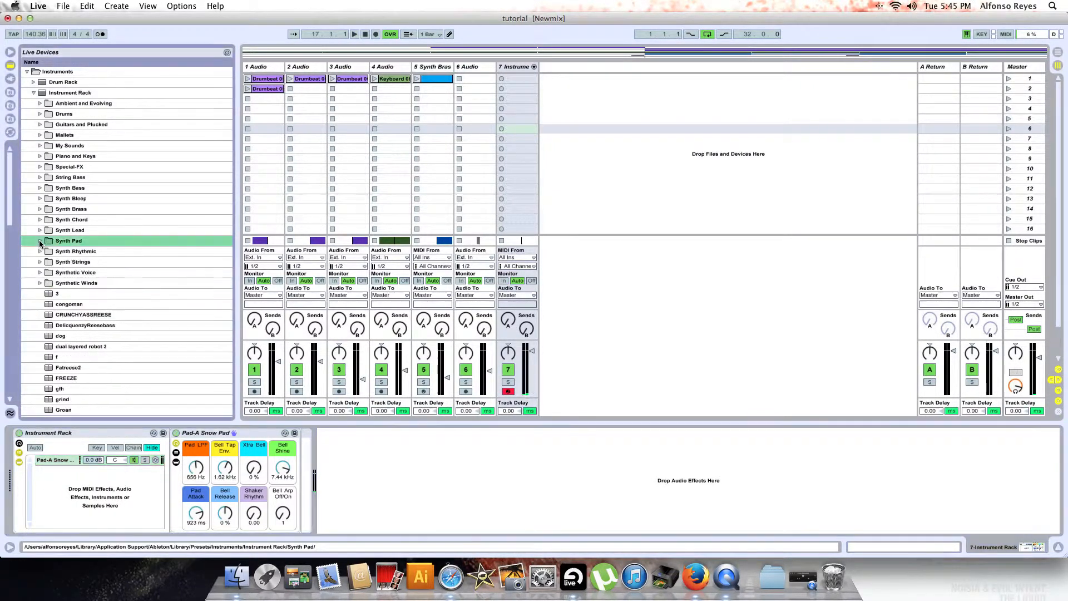
left_click(39, 199)
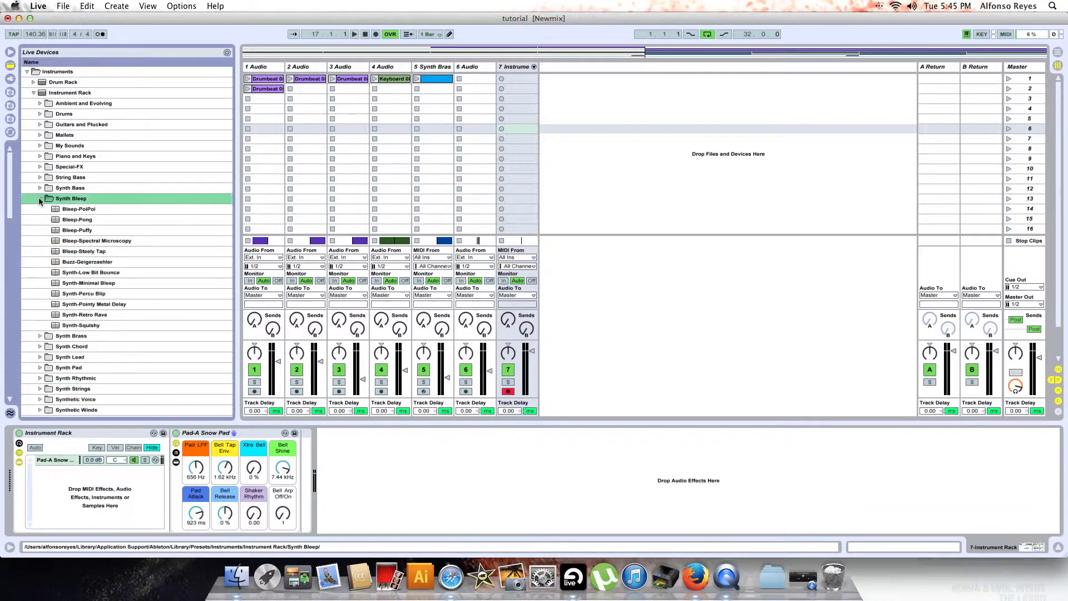
left_click(82, 221)
left_click_drag(83, 221, 115, 498)
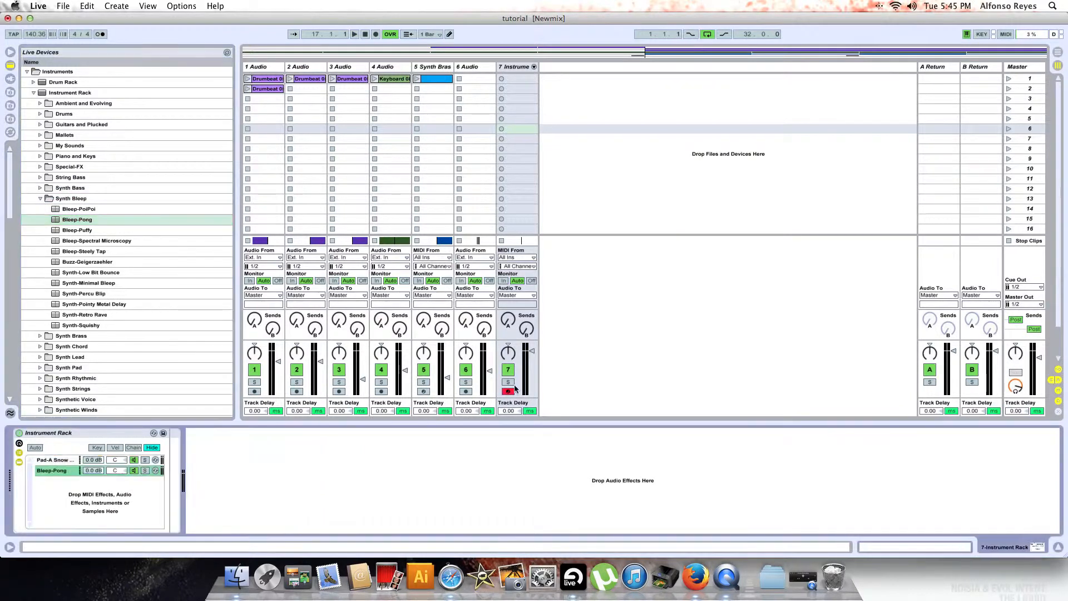
left_click_drag(532, 351, 532, 377)
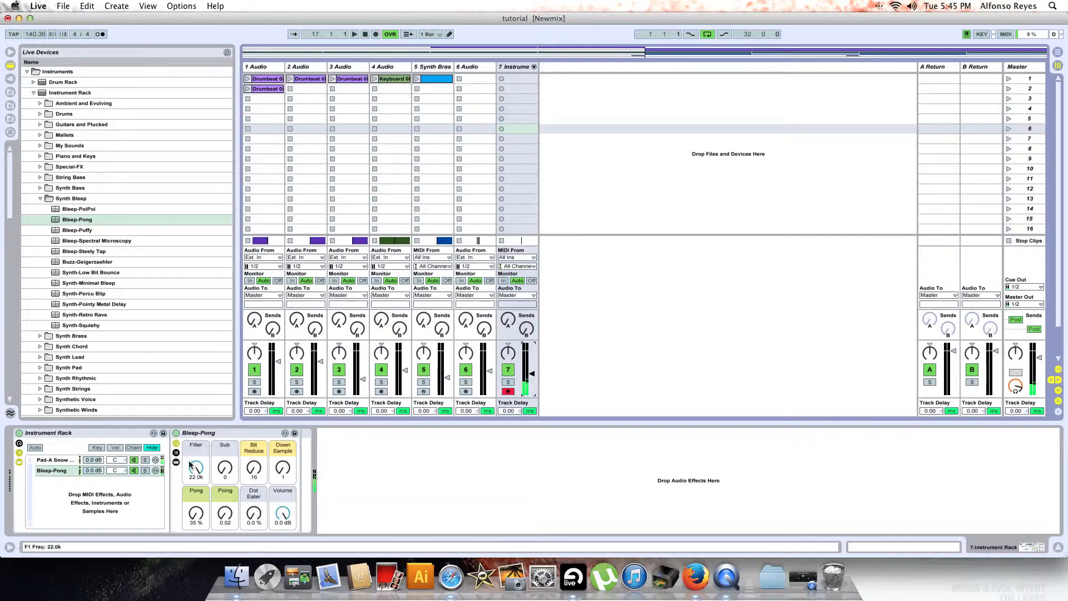
- Replace Bleep-Pong on the second chain with the Synth Bleep preset Bleep-PoiPoi
left_click(40, 198)
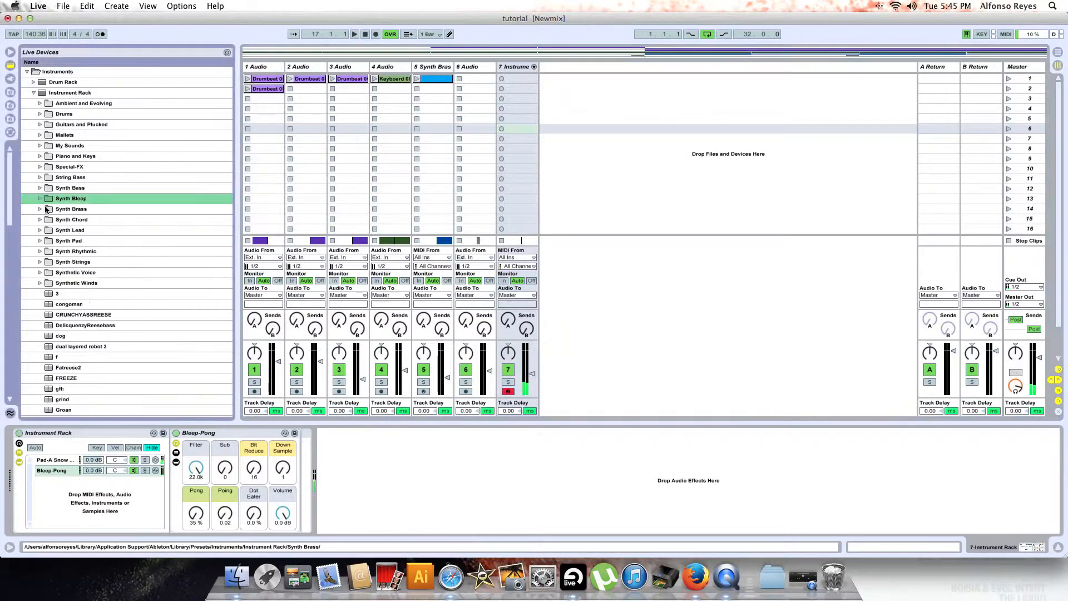
left_click(32, 92)
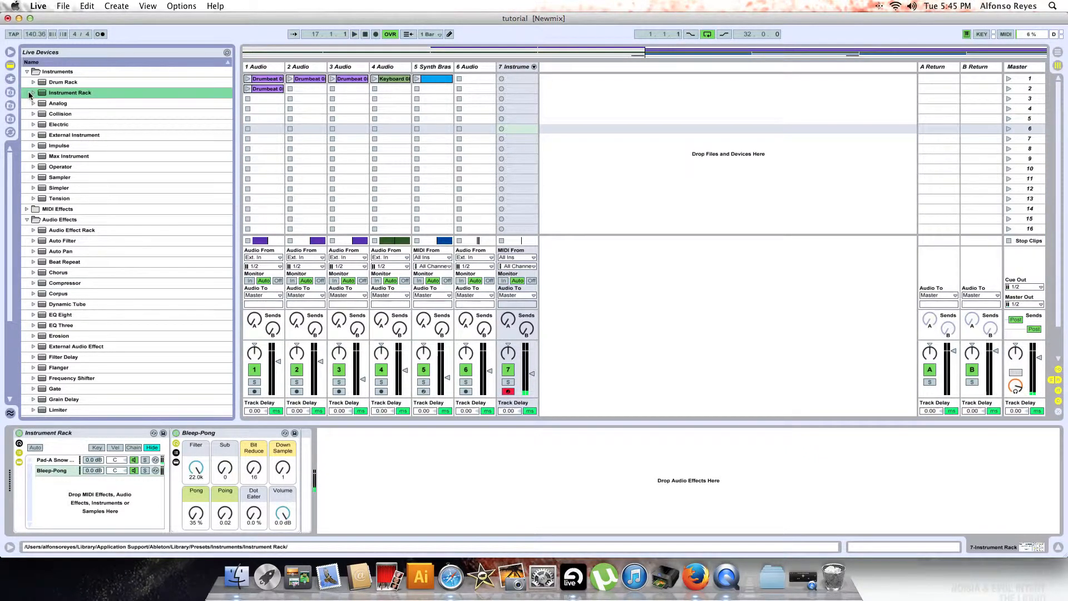
left_click(33, 93)
left_click(43, 199)
left_click_drag(75, 210, 59, 472)
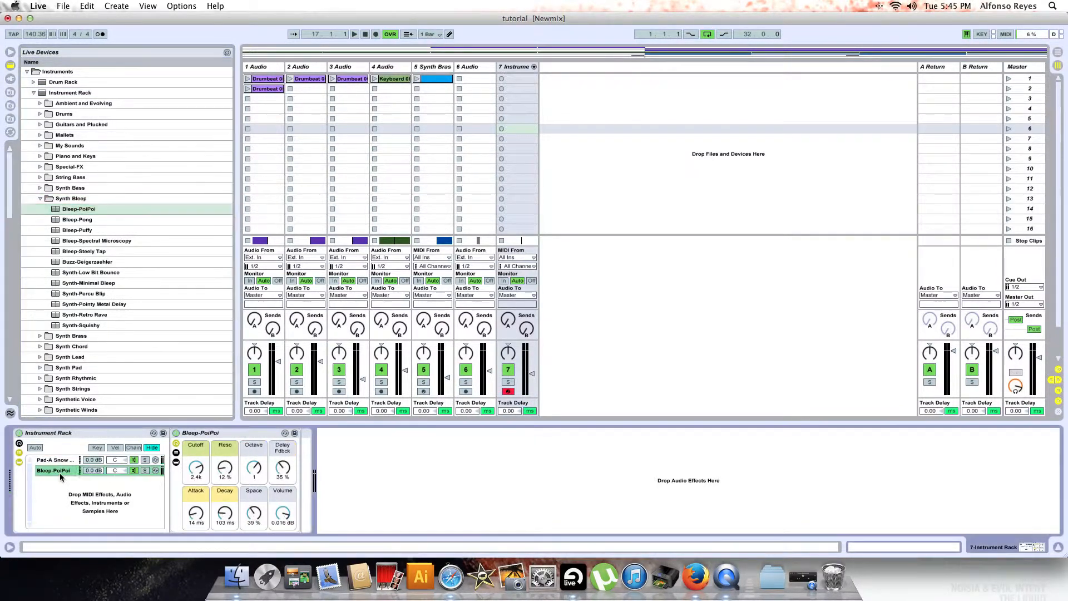
- Add a Simple Delay audio effect after Bleep-PoiPoi on the second chain
left_click(33, 93)
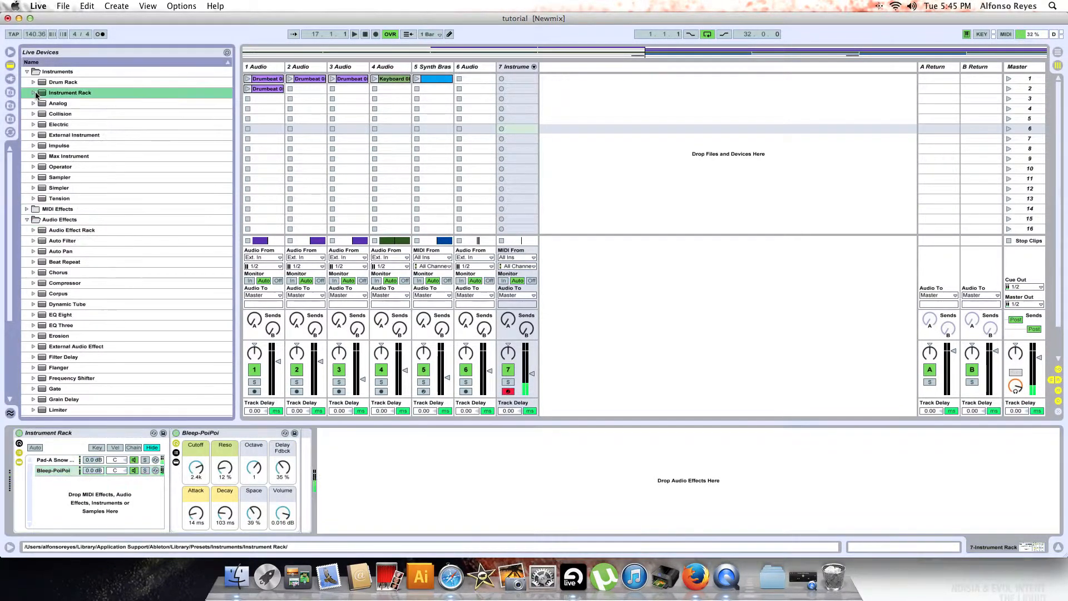
scroll(63, 264, "down", 5)
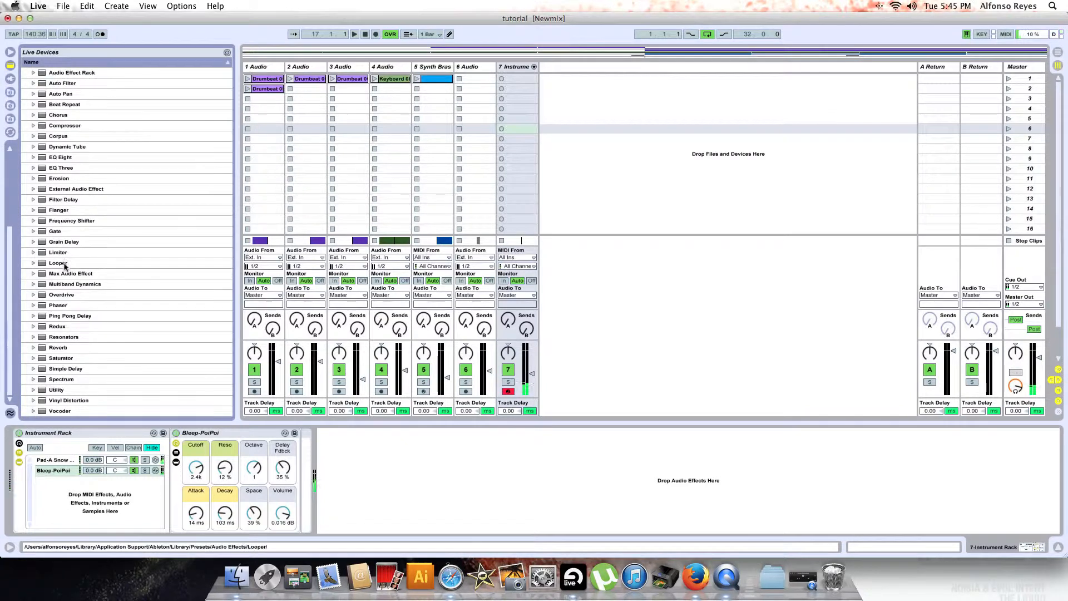
left_click(70, 370)
left_click_drag(70, 372, 424, 469)
- Set the Simple Delay times to L 2 and R 4, feedback to 54% and dry/wet to 32%, and slightly raise track 7's volume
left_click_drag(326, 524, 348, 521)
left_click(332, 454)
left_click(360, 480)
left_click_drag(323, 518, 323, 511)
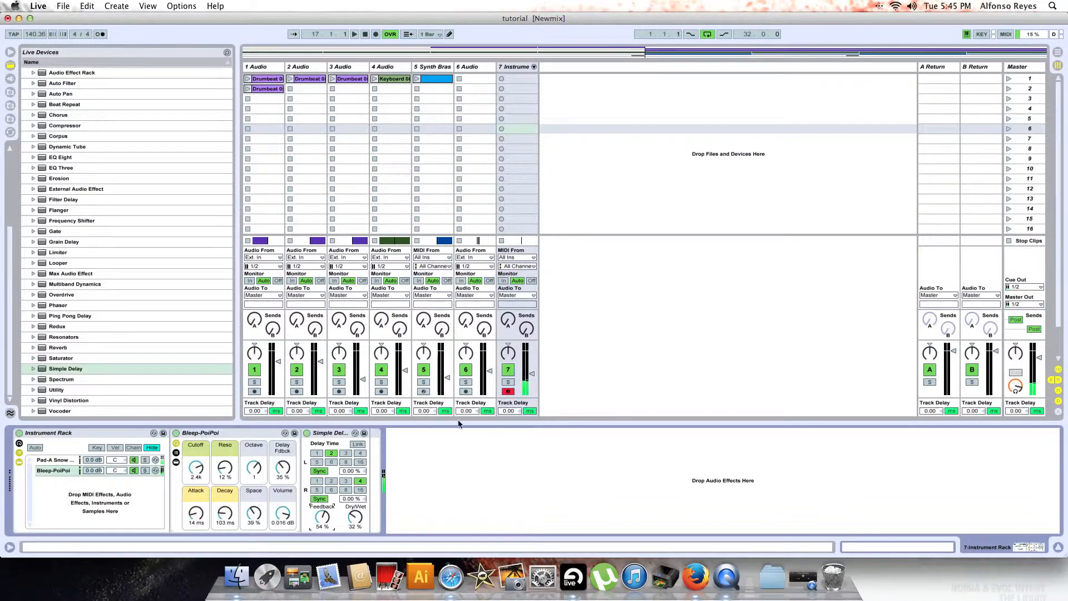
left_click_drag(532, 373, 532, 369)
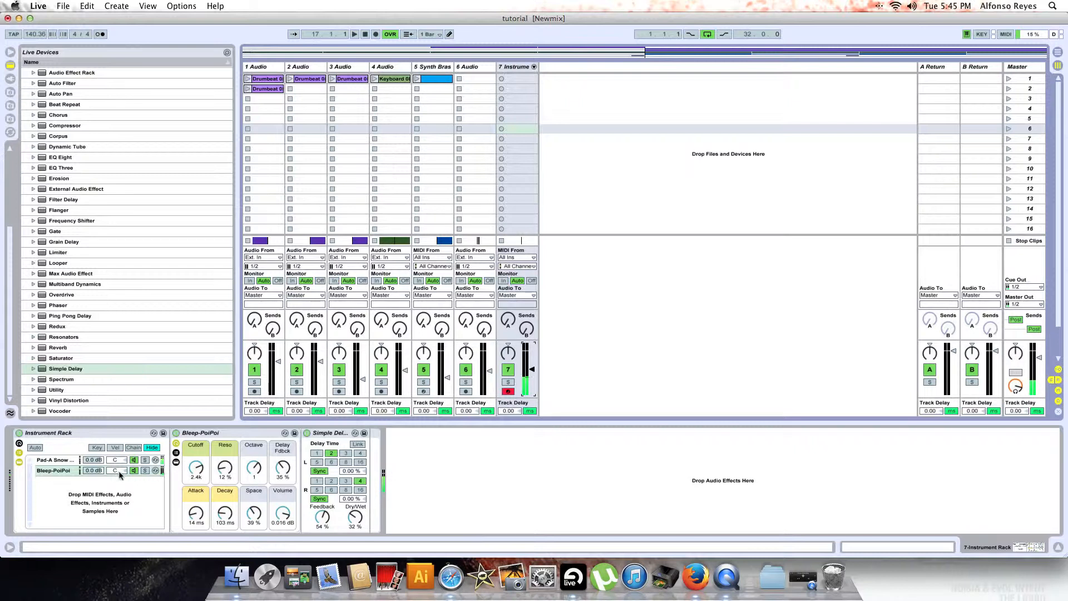
- Solo the Pad-A Snow Pad and Bleep-PoiPoi chains in turn to hear each sound, and end with both chains playing
left_click(145, 460)
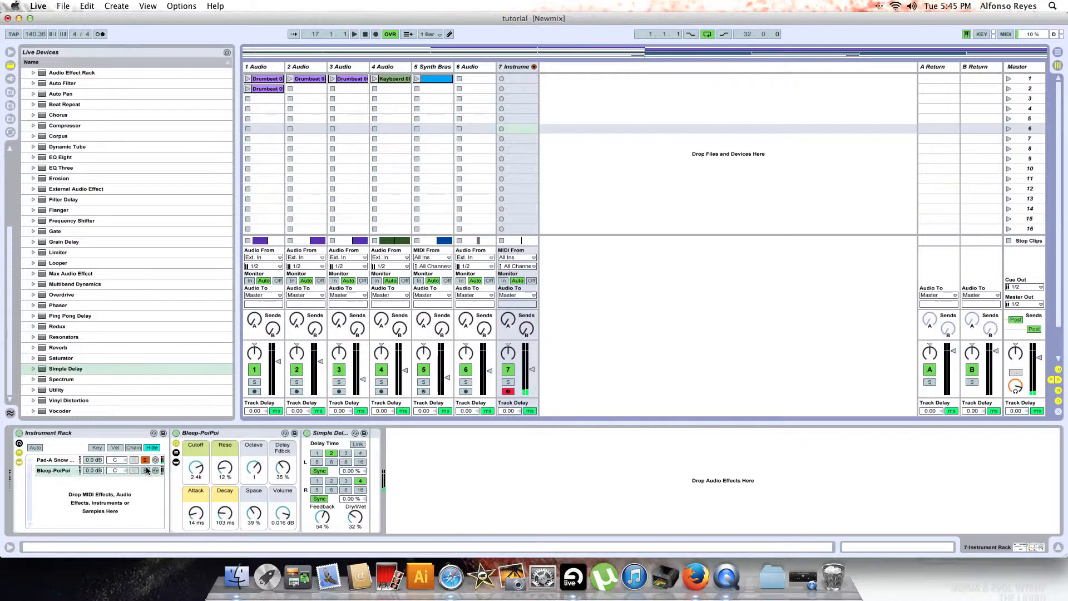
left_click(146, 471)
left_click(145, 471)
- Fold and unfold the Instrument Rack, and show its macro controls
double_click(65, 433)
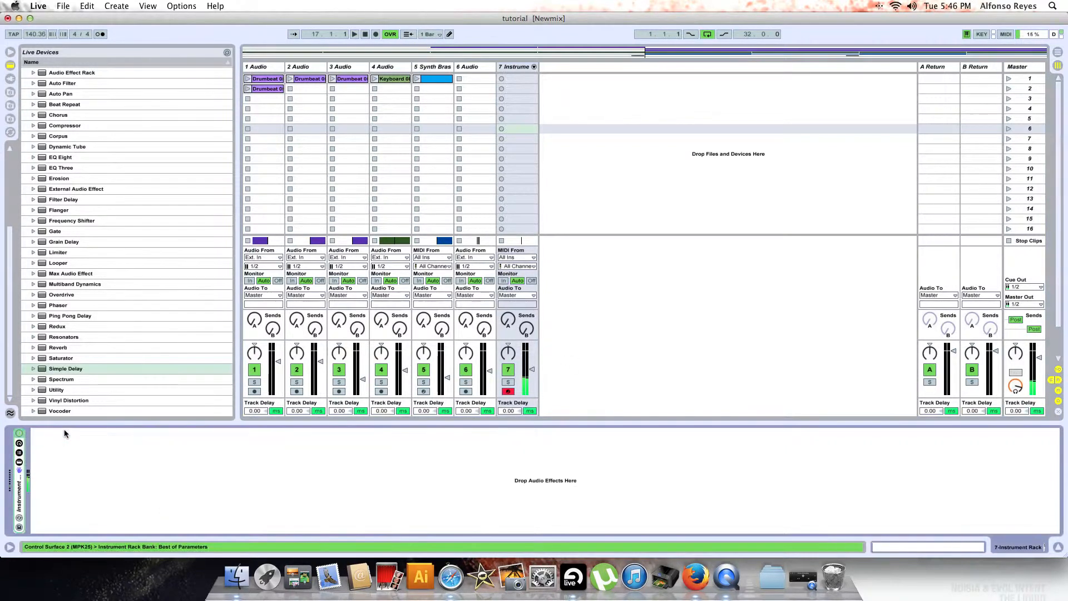
double_click(25, 490)
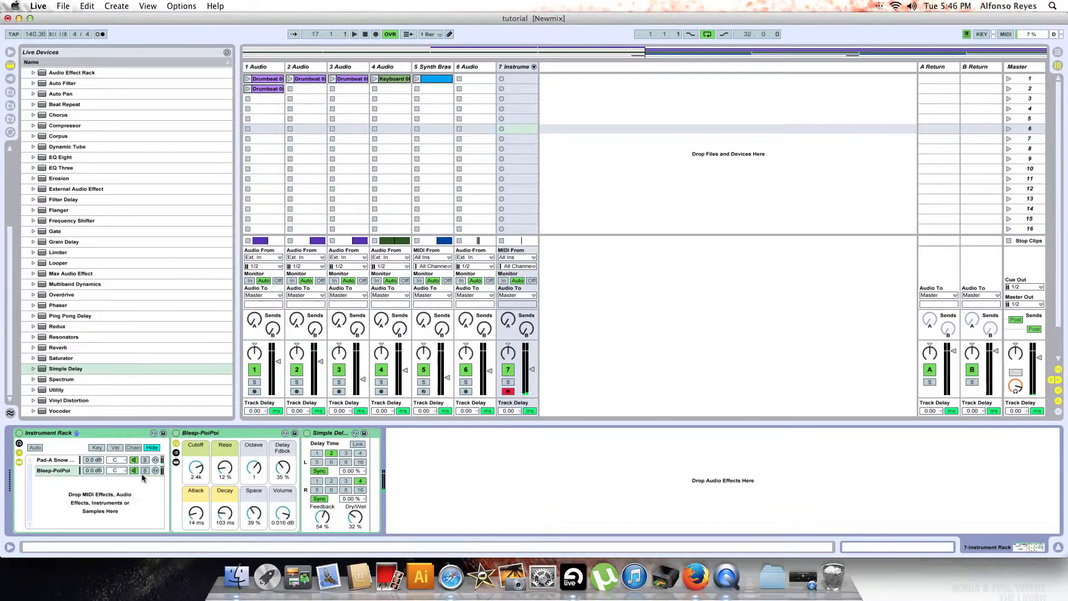
left_click(19, 444)
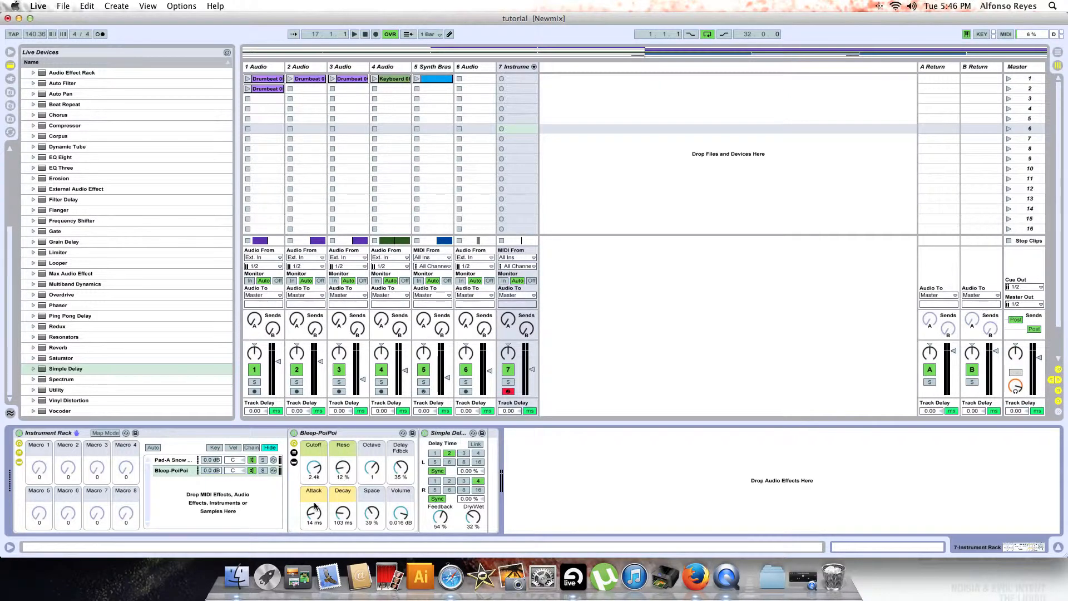
- Show the automation of Bleep-PoiPoi's Reso and Space on track 7 in the arrangement
right_click(339, 477)
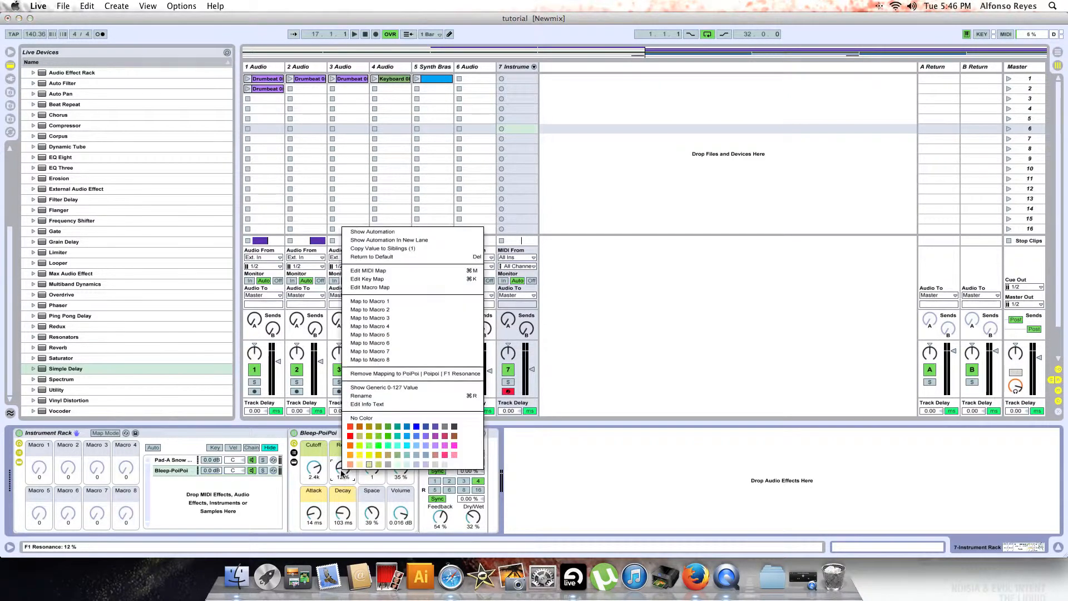
left_click(389, 232)
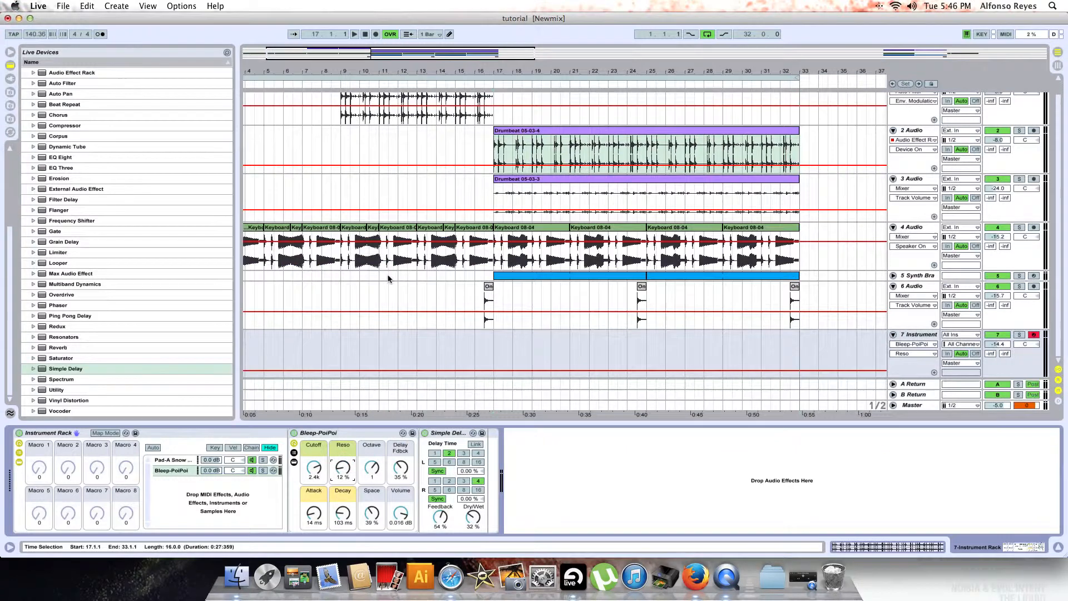
right_click(372, 511)
left_click(167, 435)
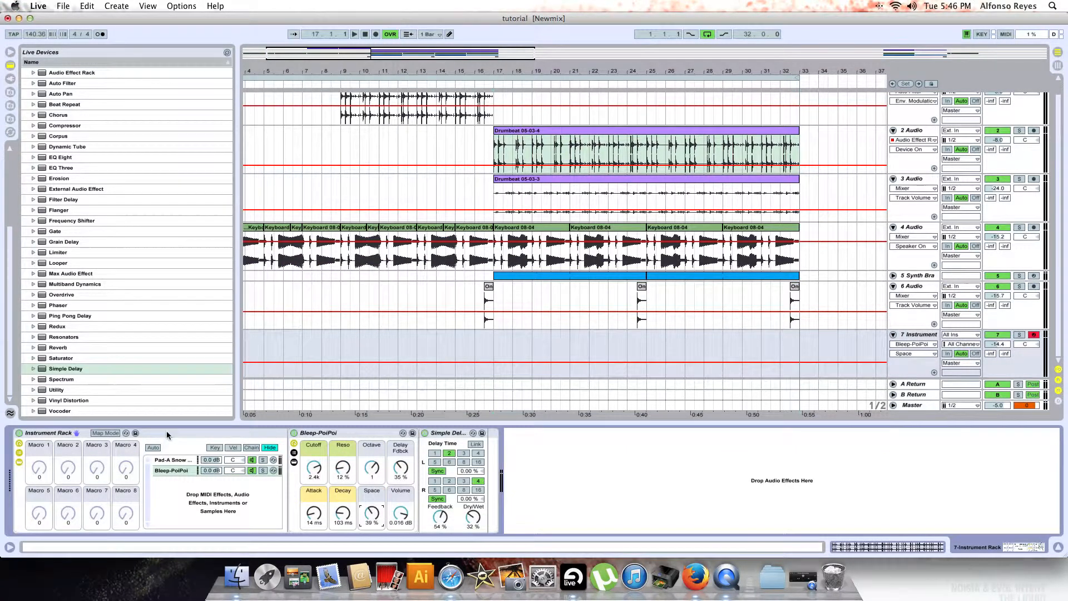
- Select the Pad-A Snow Pad chain and map its Xtra Bell control to Macro 1
left_click(173, 460)
right_click(369, 466)
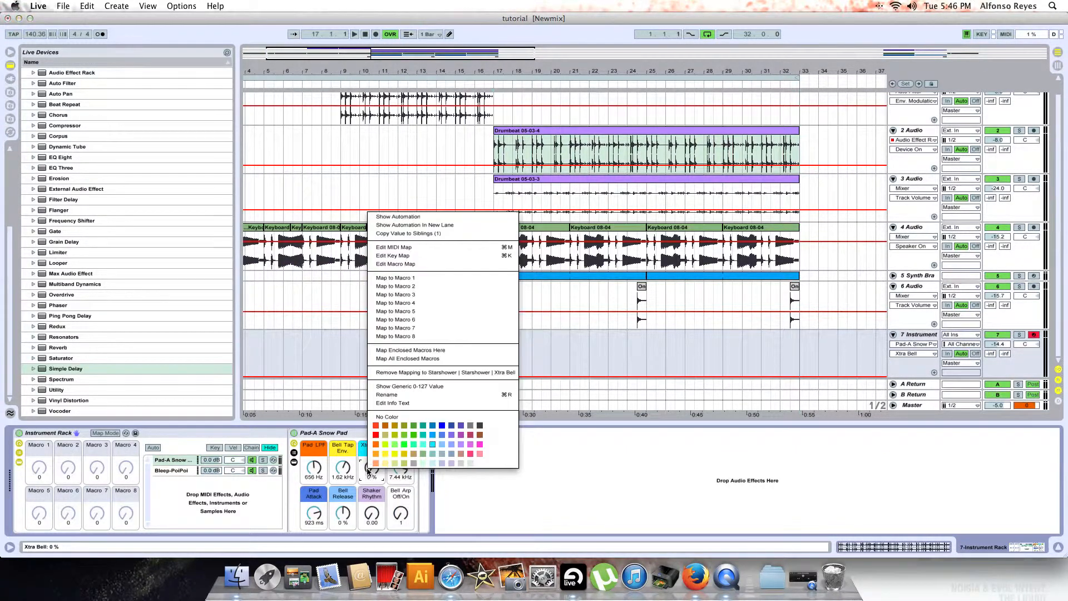
left_click(390, 276)
- Map Pad-A Snow Pad's Bell Release to Macro 1 as well and raise the macro to 49%
right_click(340, 518)
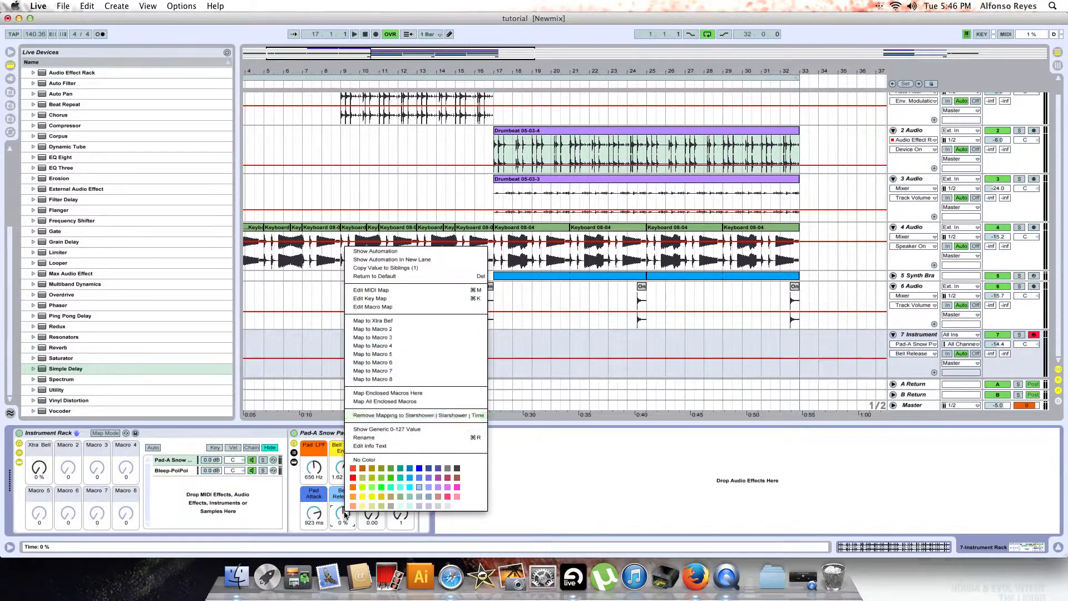
left_click(374, 323)
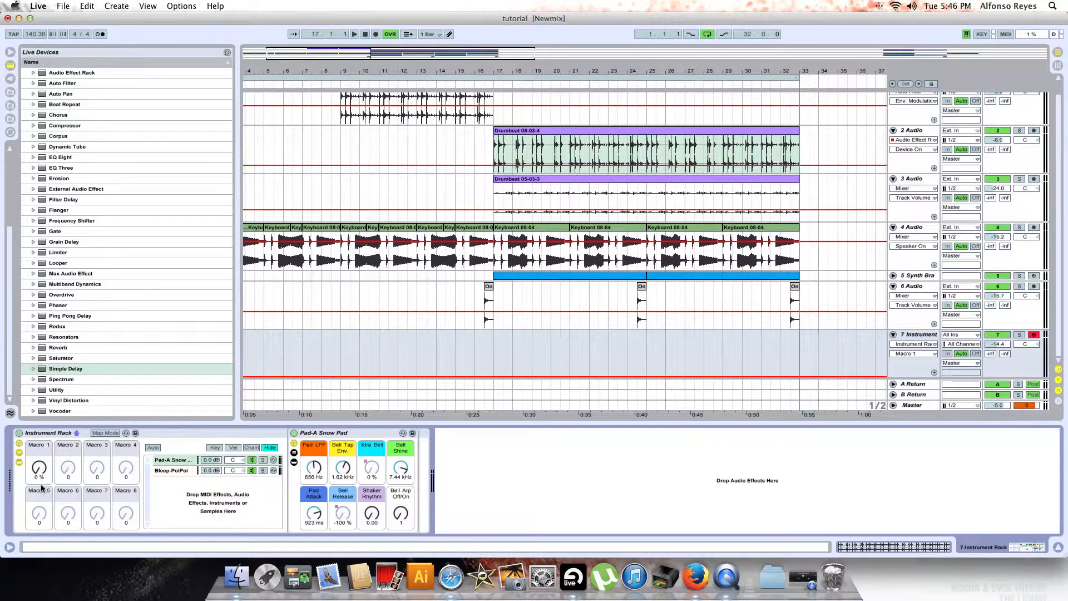
left_click_drag(39, 468, 39, 431)
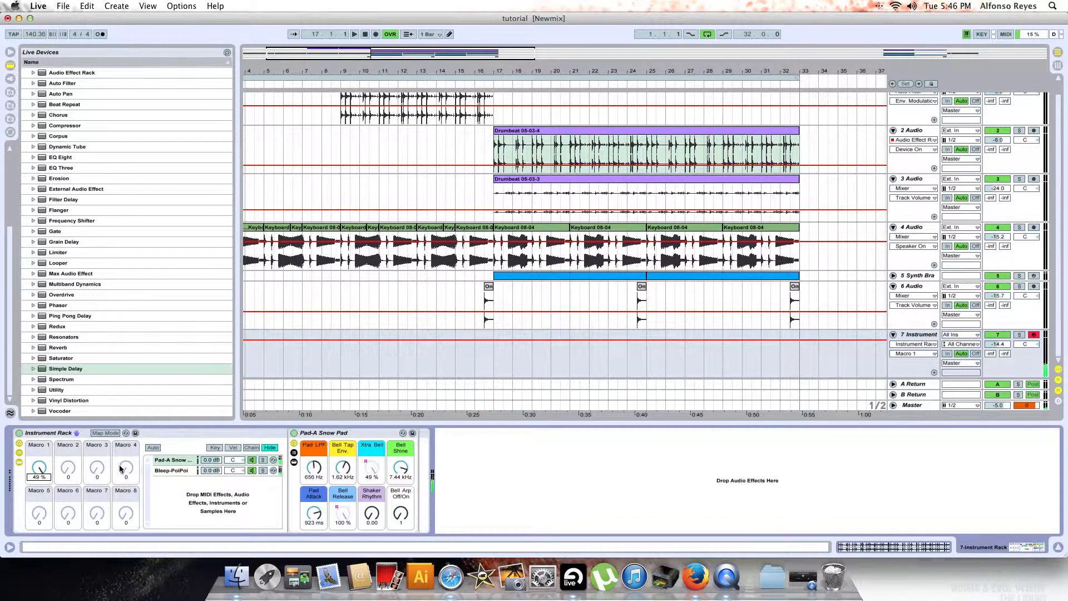
- Undo the Macro 1 value change and the Bell Release mapping
left_click(334, 434)
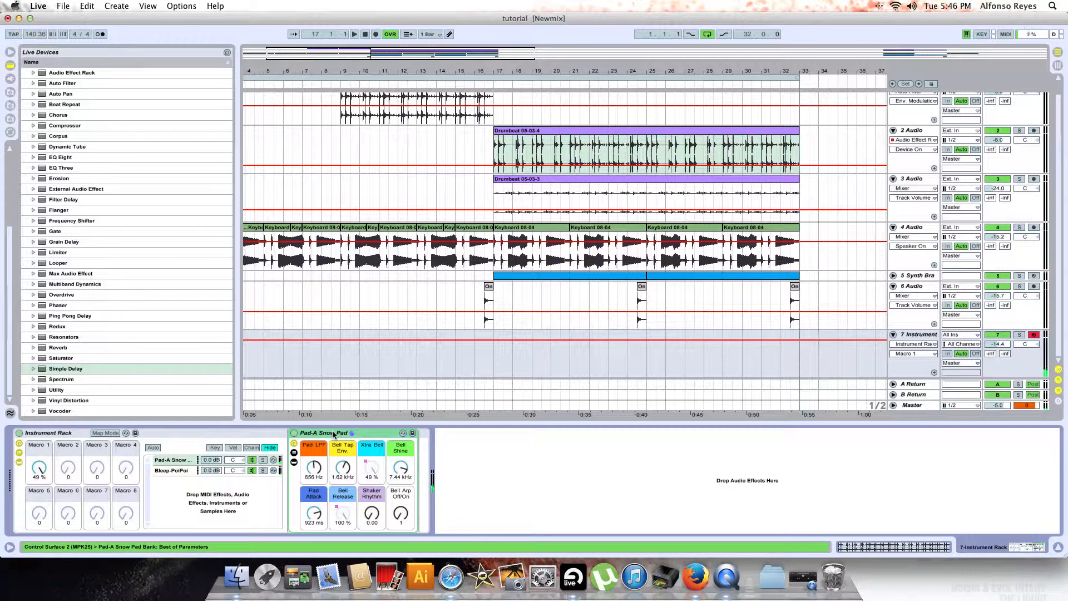
key("super+z")
key("super+z")
key("super+z")
key("super+z")
key("super+z")
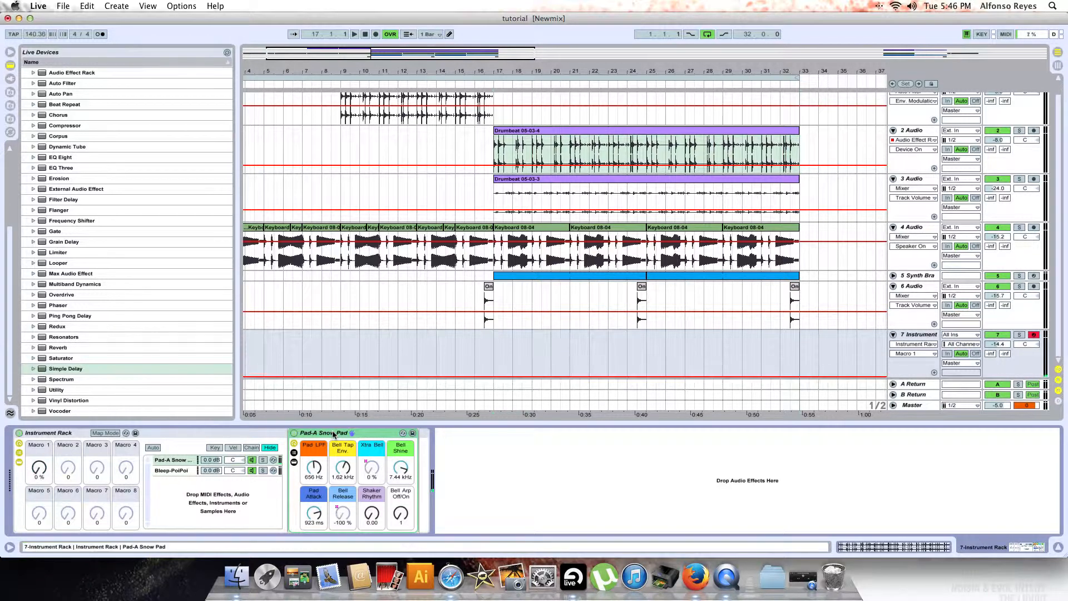
left_click(726, 577)
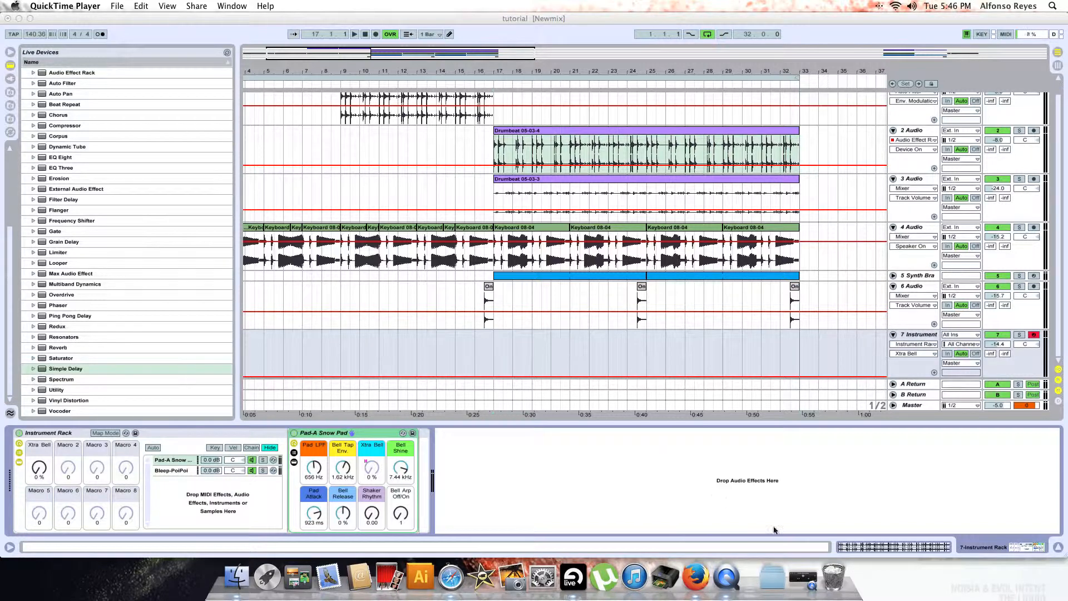